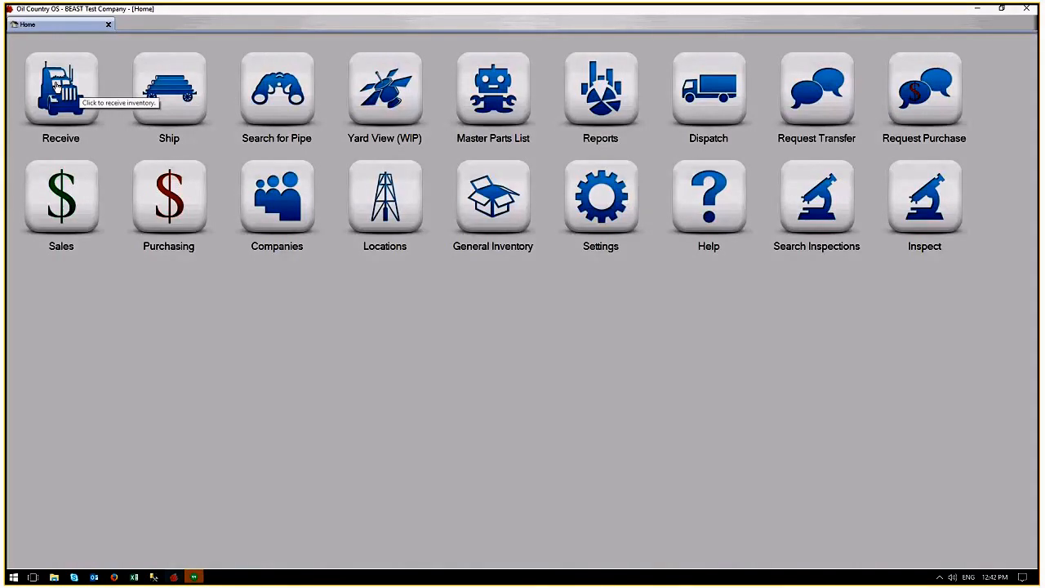
Start receiving an inbound truck with Example Well 1 as the origin and enable creating a sales order.
{"action": "left_click", "coordinate": [55, 85]}
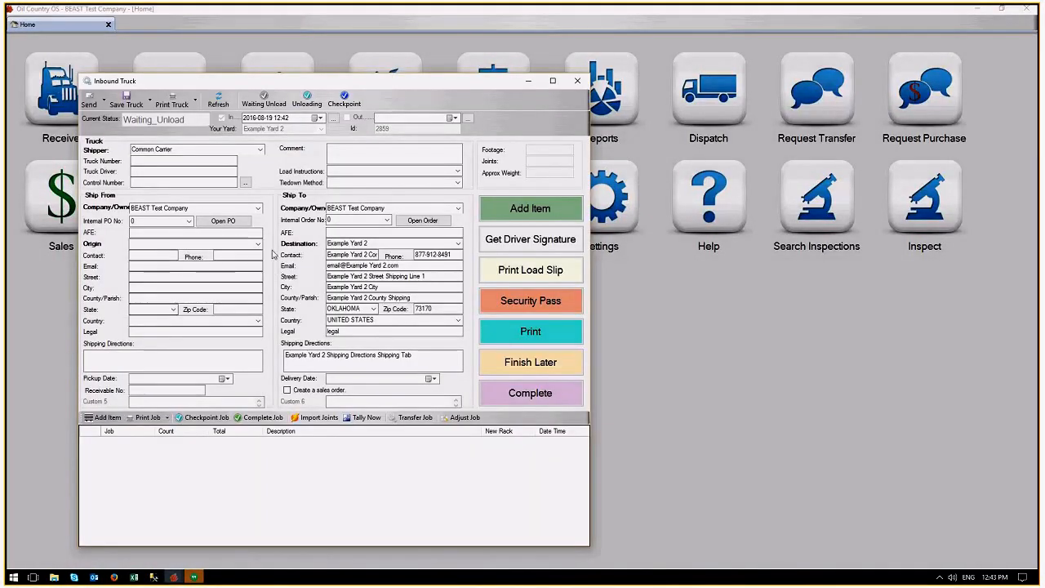
{"action": "left_click", "coordinate": [258, 244]}
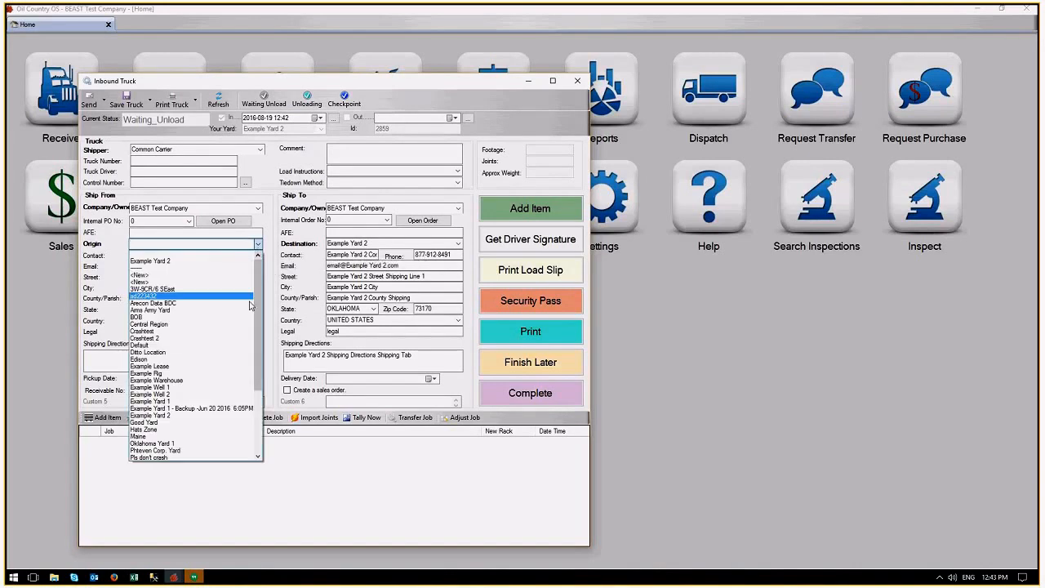
{"action": "left_click", "coordinate": [174, 388]}
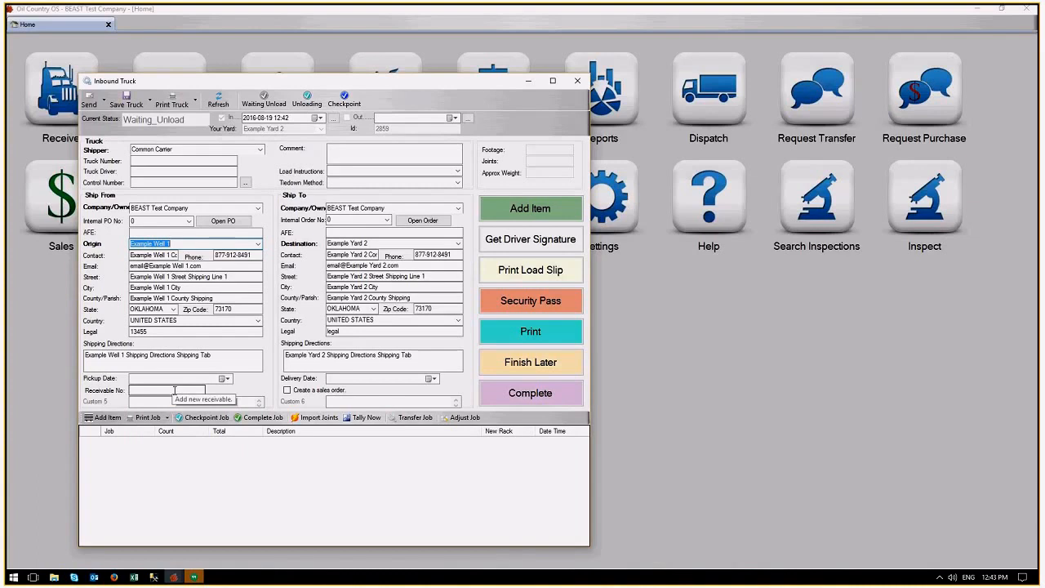
{"action": "left_click", "coordinate": [287, 391]}
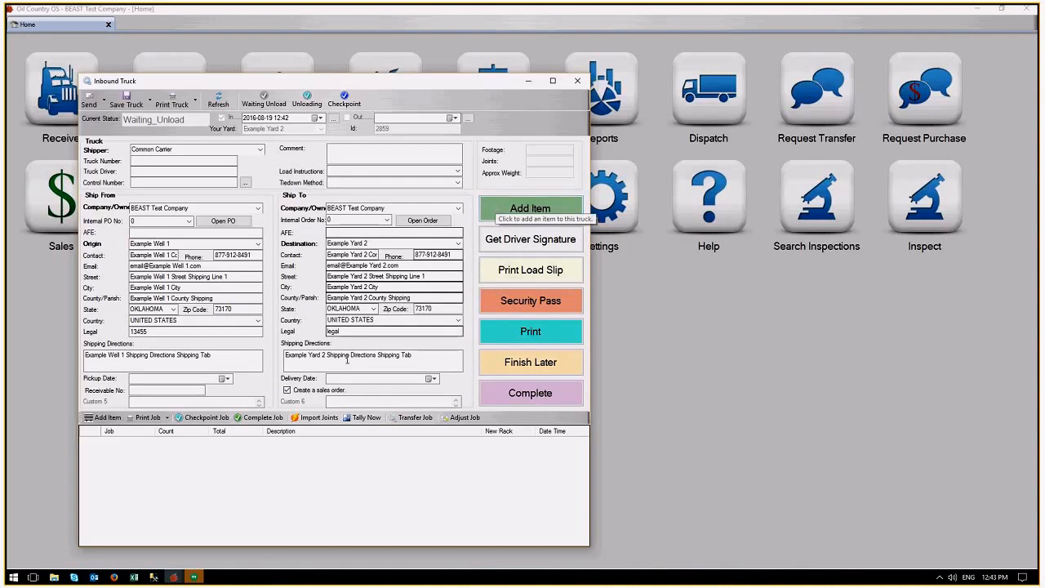
Add an item to the truck from the master parts, choosing the Drill Pipe part number 4" 14.00# S-135 XT-39.
{"action": "left_click", "coordinate": [530, 208]}
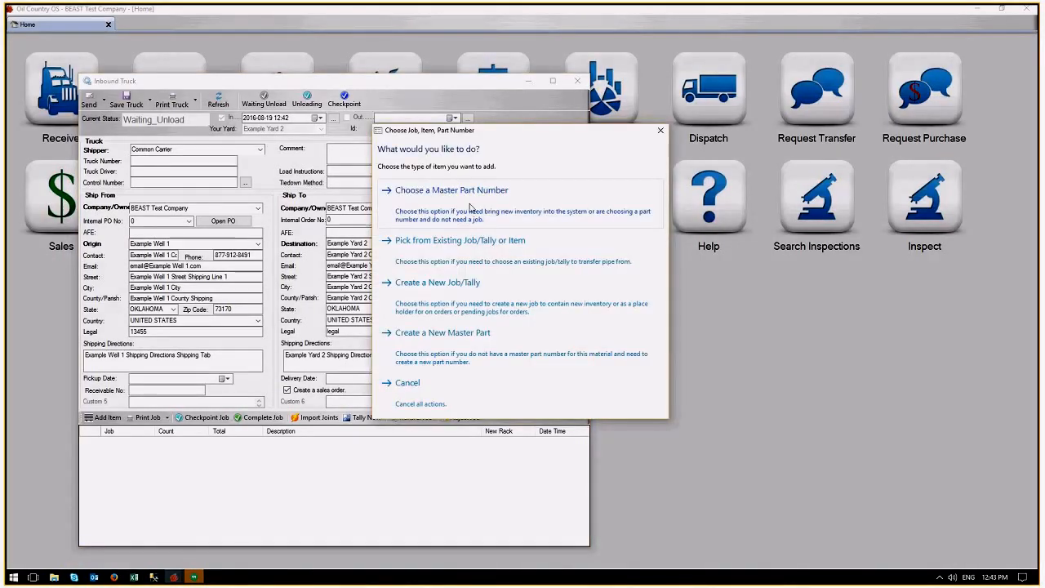
{"action": "left_click", "coordinate": [470, 208]}
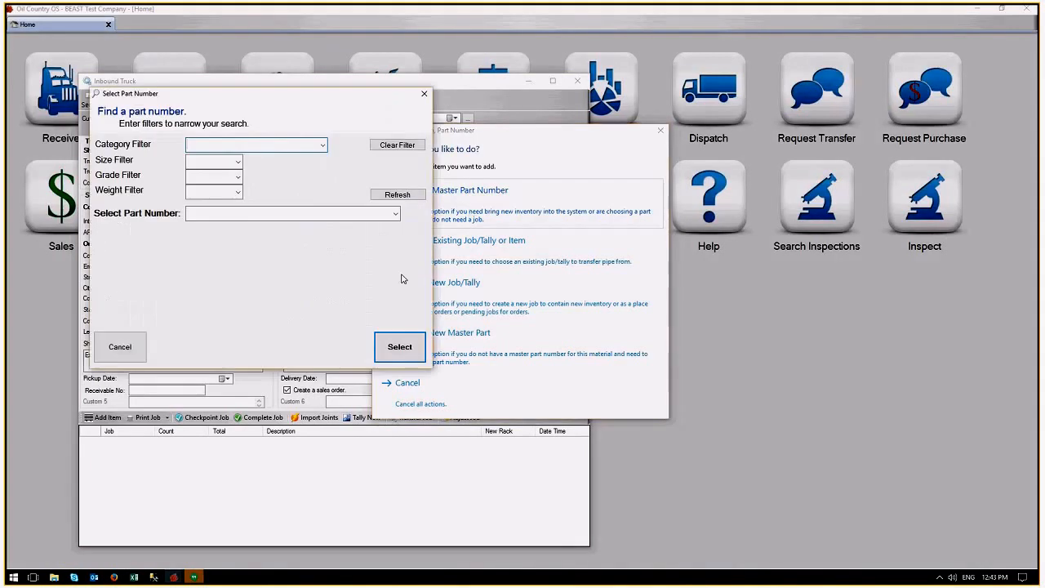
{"action": "left_click", "coordinate": [324, 145]}
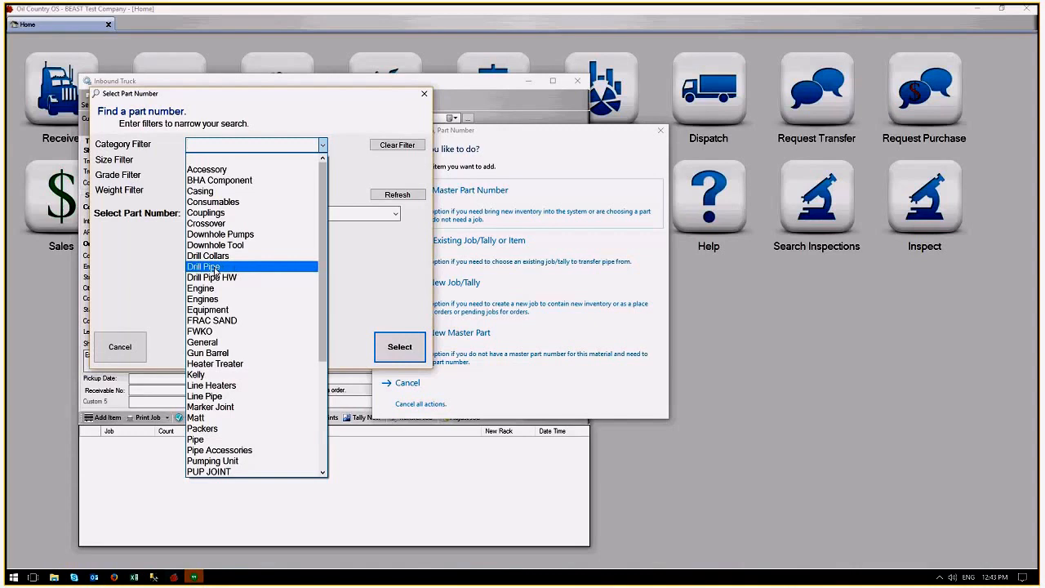
{"action": "left_click", "coordinate": [215, 269]}
{"action": "left_click", "coordinate": [396, 214]}
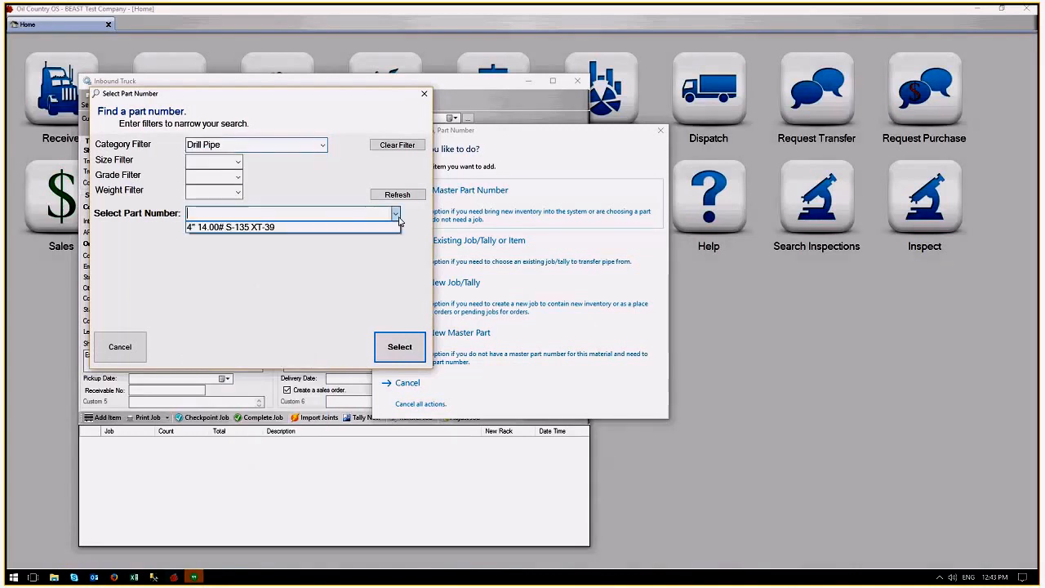
{"action": "left_click", "coordinate": [249, 228]}
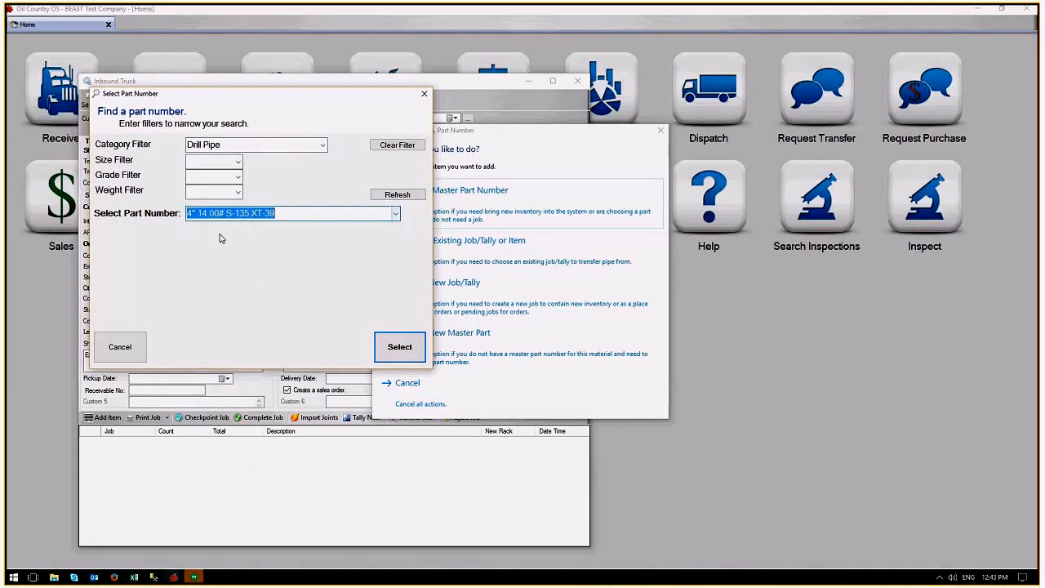
{"action": "left_click", "coordinate": [398, 345]}
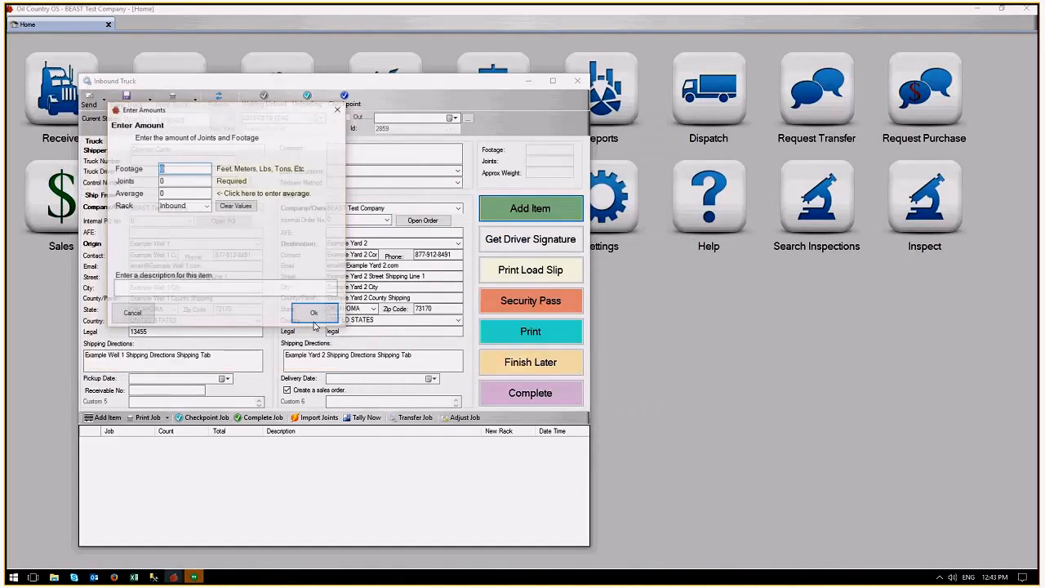
Enter 10 joints averaging 31.50 on the Inbound rack for the item, and complete the inbound truck.
{"action": "key", "text": "Tab"}
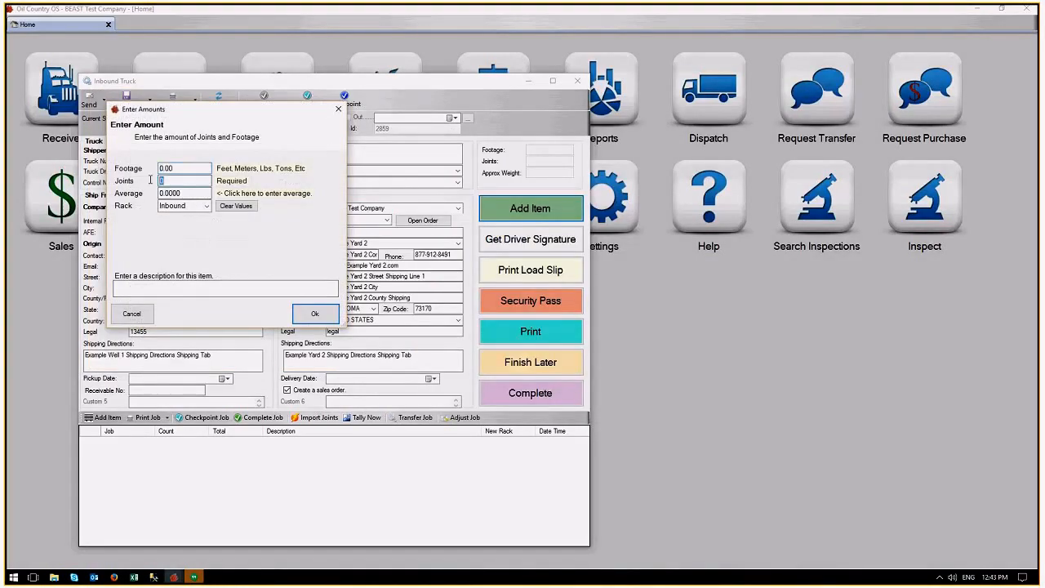
{"action": "type", "text": "10"}
{"action": "key", "text": "Tab"}
{"action": "type", "text": "31.50"}
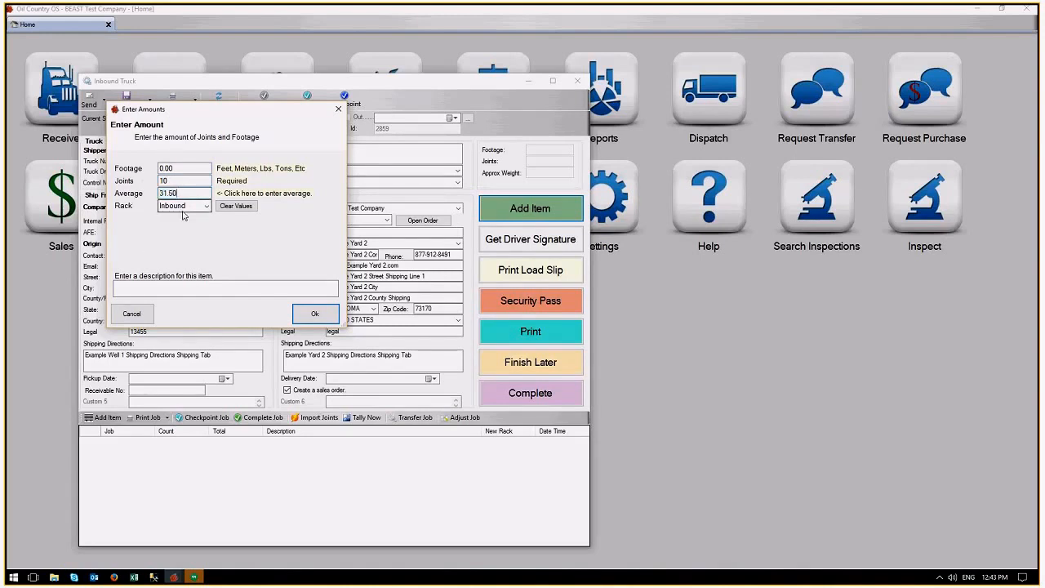
{"action": "key", "text": "Tab"}
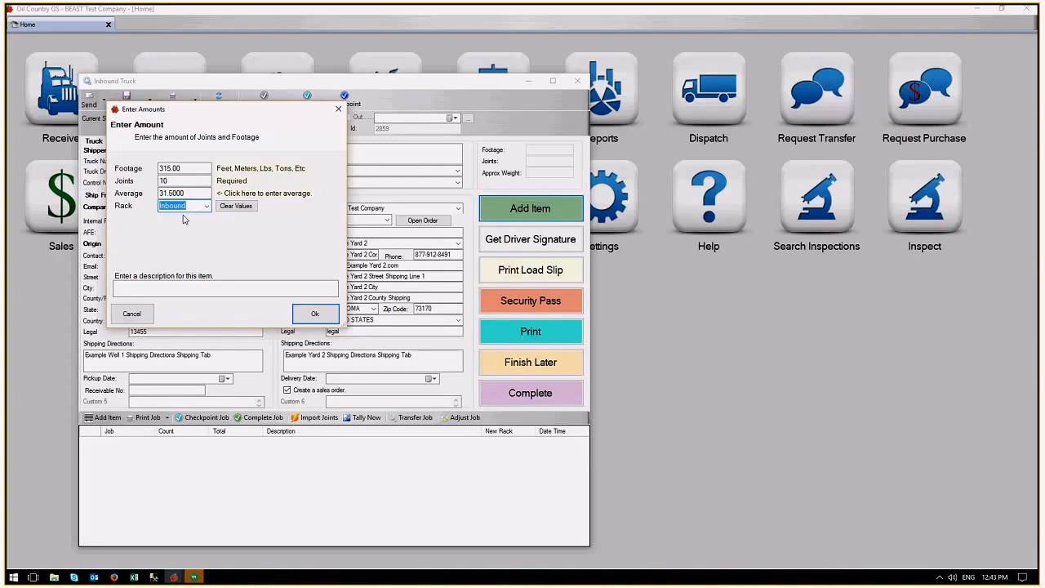
{"action": "left_click", "coordinate": [314, 314]}
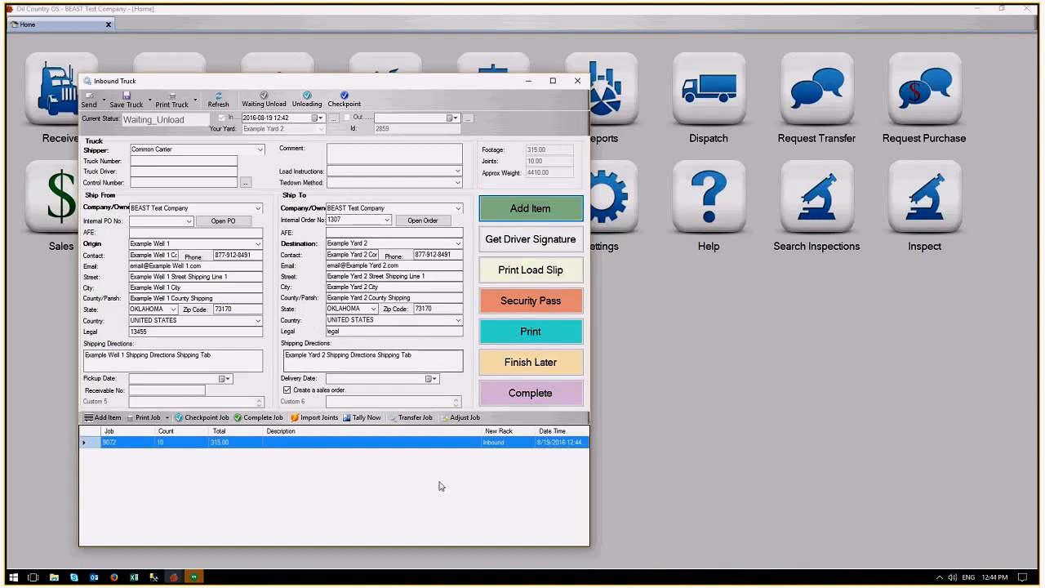
{"action": "left_click", "coordinate": [569, 400]}
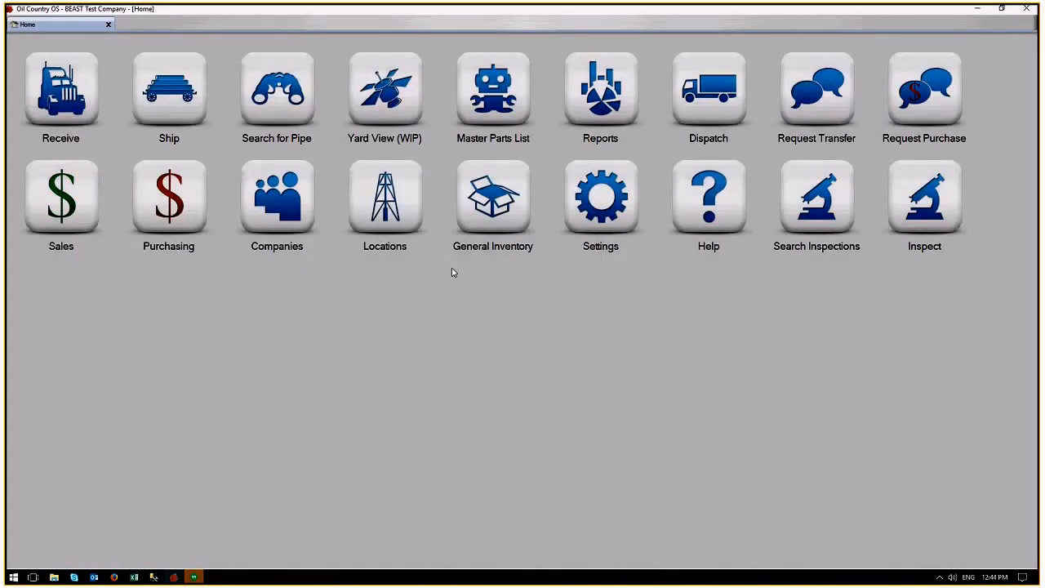
Open the Yard View for Example Yard 2 and list the inventory on the Inbound rack.
{"action": "right_click", "coordinate": [411, 86]}
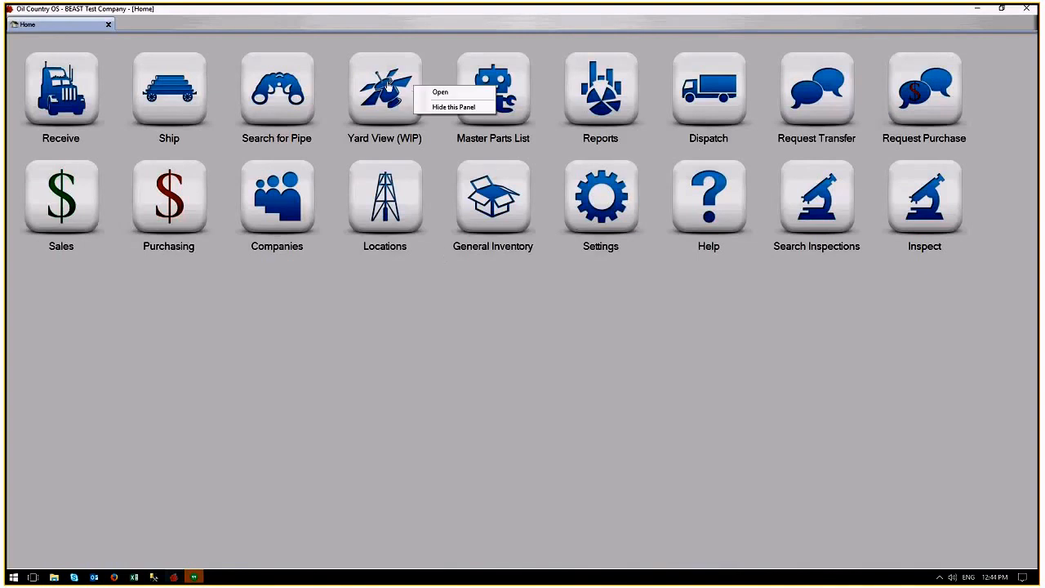
{"action": "left_click", "coordinate": [440, 92]}
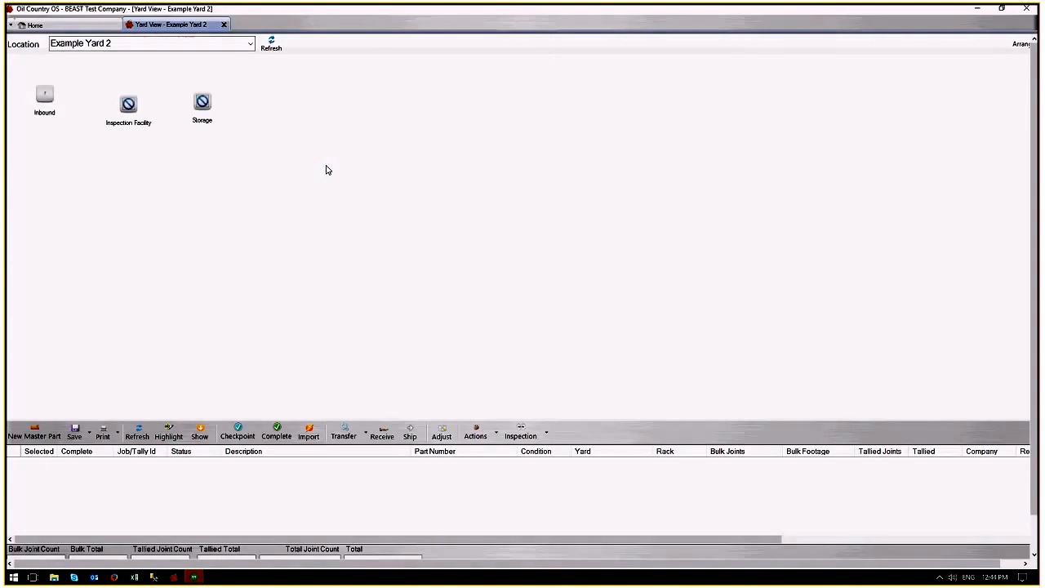
{"action": "left_click", "coordinate": [46, 113]}
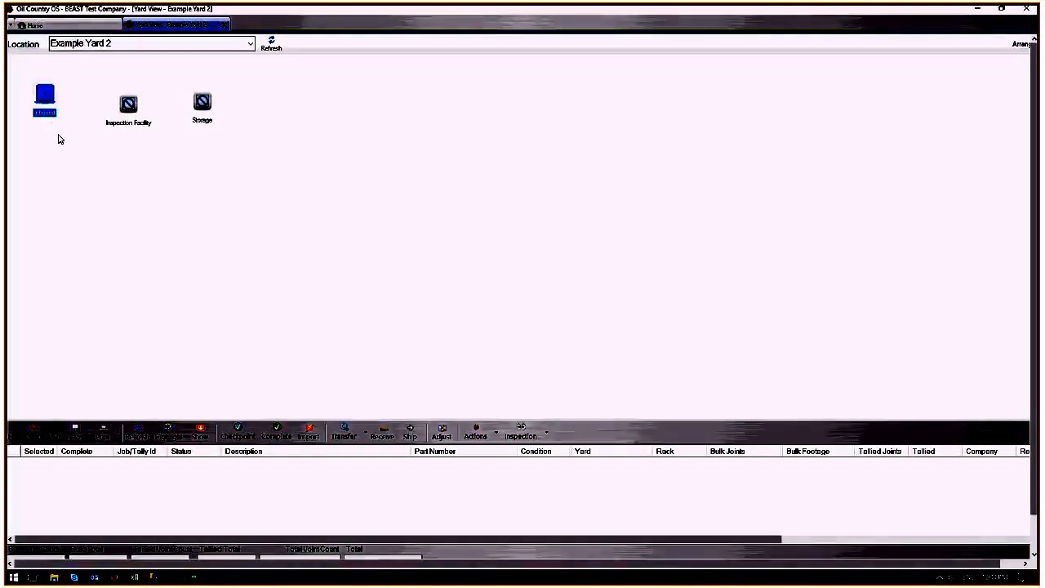
{"action": "double_click", "coordinate": [49, 111]}
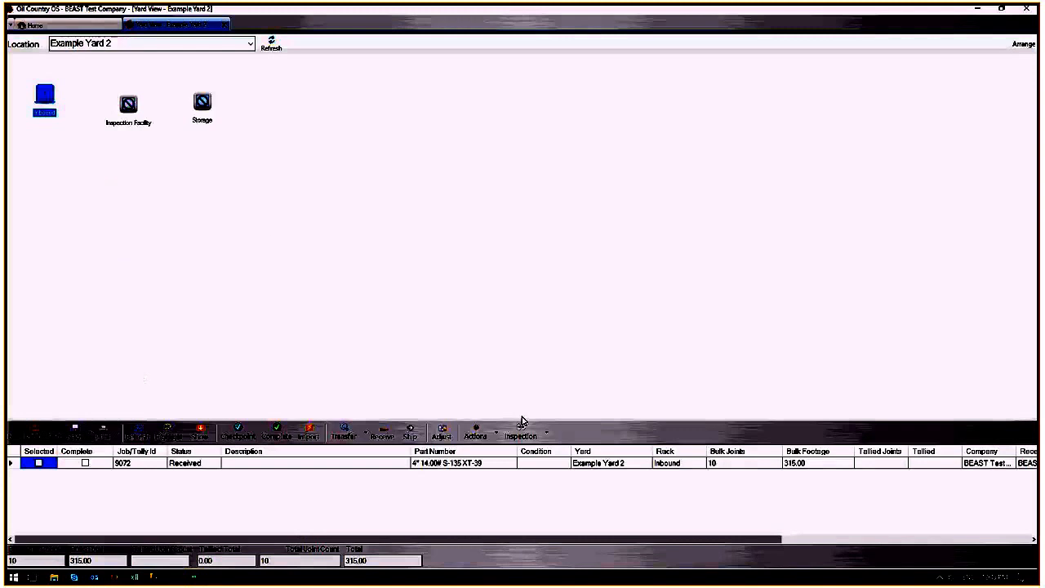
Move 5 joints of the drill pipe in bulk from the Inbound rack to the Inspection Facility, transferring by joints.
{"action": "mouse_move", "coordinate": [55, 102]}
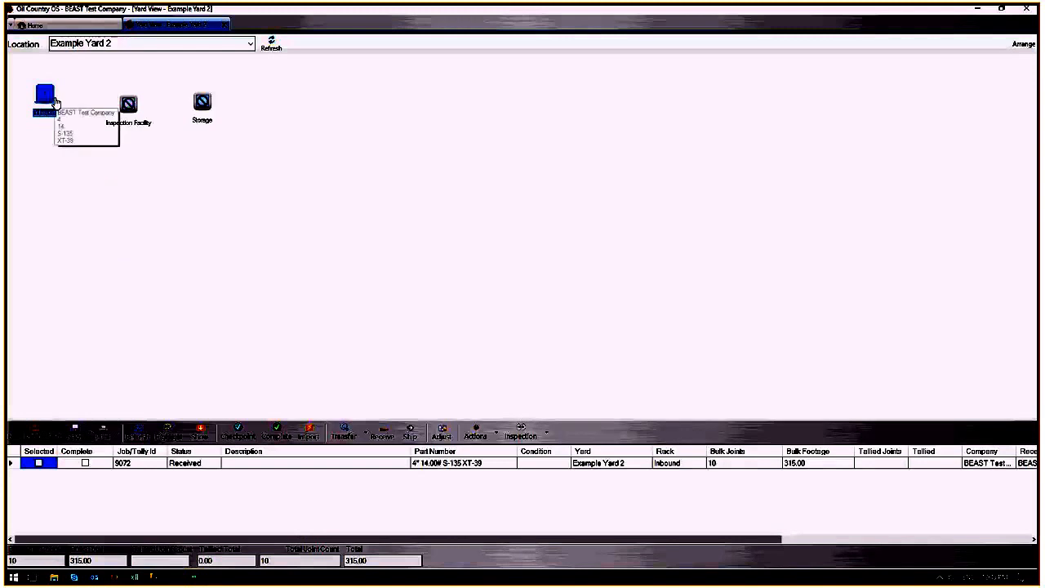
{"action": "left_click", "coordinate": [111, 130]}
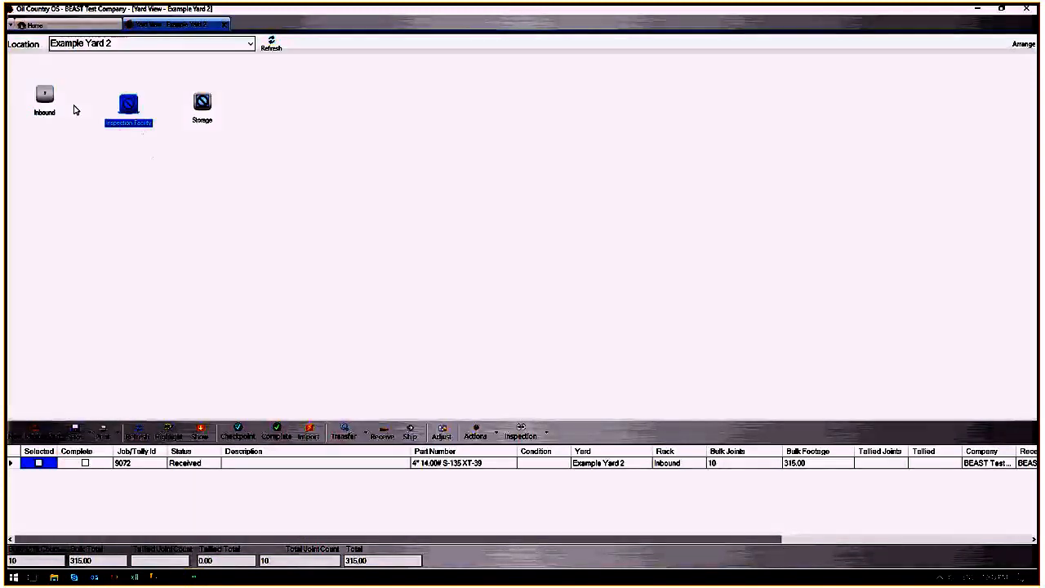
{"action": "left_click", "coordinate": [42, 98]}
{"action": "left_click_drag", "start_coordinate": [92, 107], "coordinate": [131, 114]}
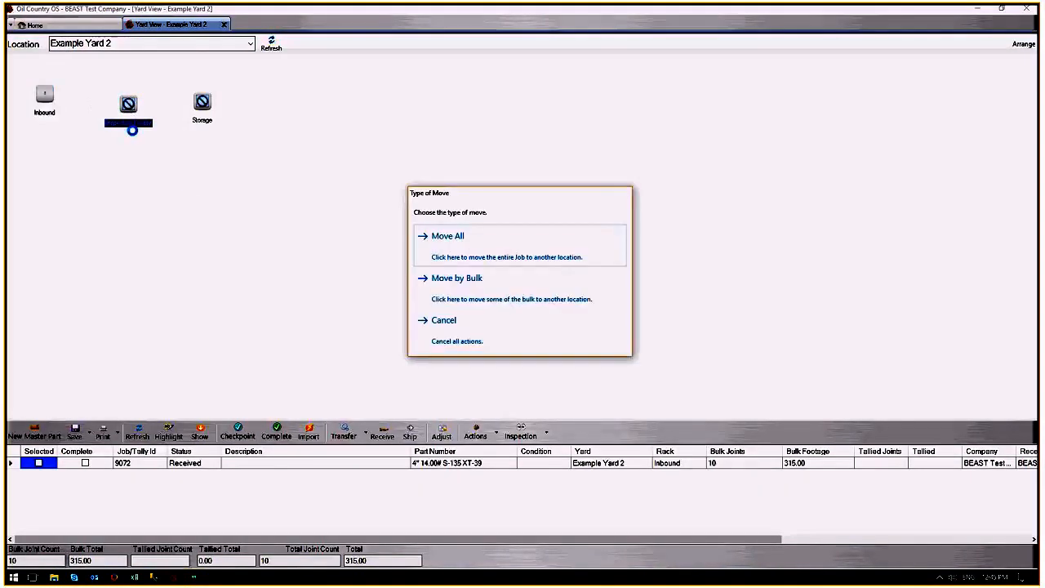
{"action": "left_click", "coordinate": [465, 292]}
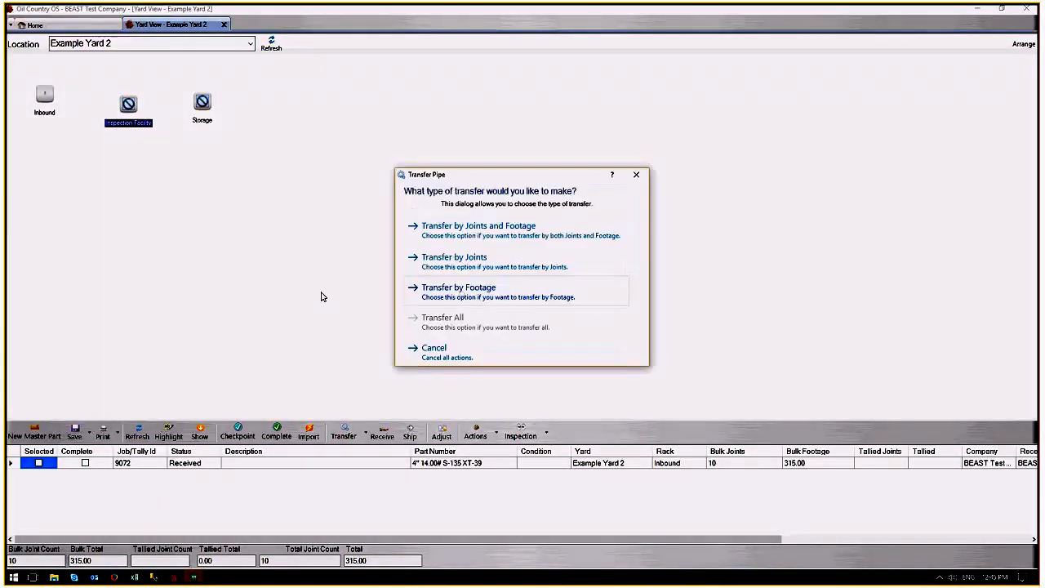
{"action": "left_click", "coordinate": [488, 261]}
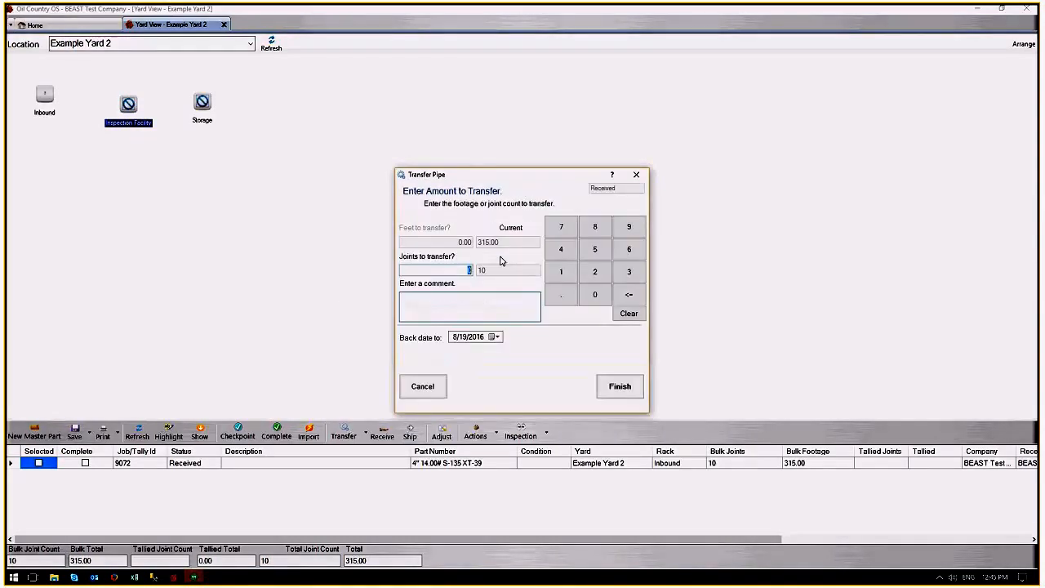
{"action": "type", "text": "5"}
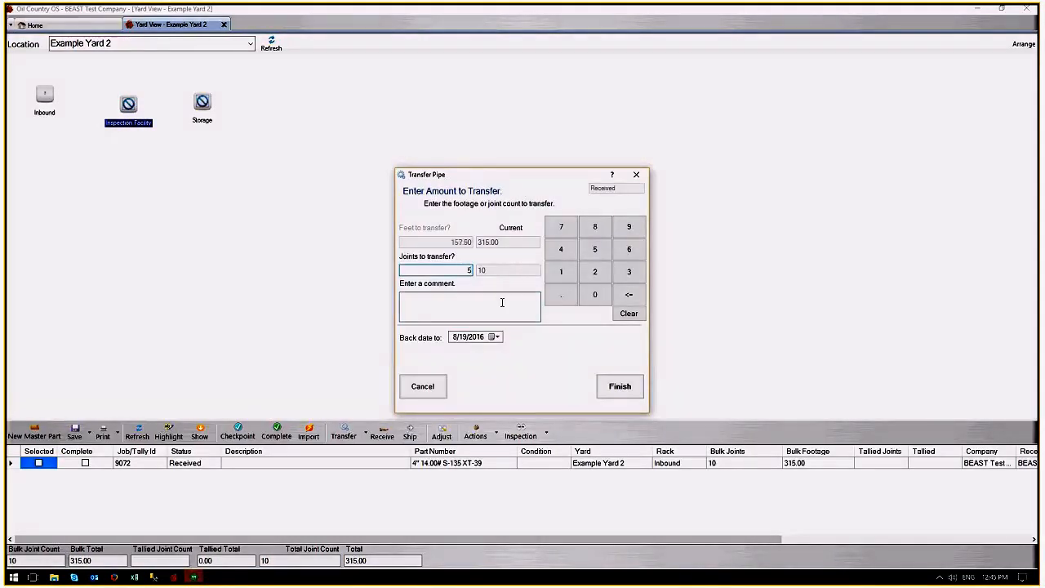
{"action": "left_click", "coordinate": [617, 387]}
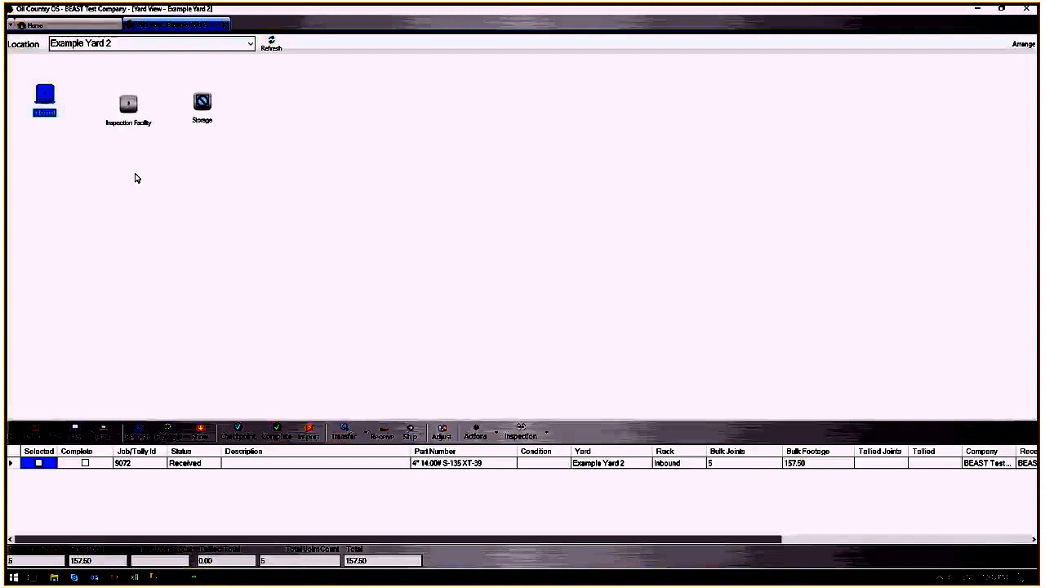
Open the drill pipe job on the Inspection Facility rack and start its inspection.
{"action": "left_click", "coordinate": [135, 107]}
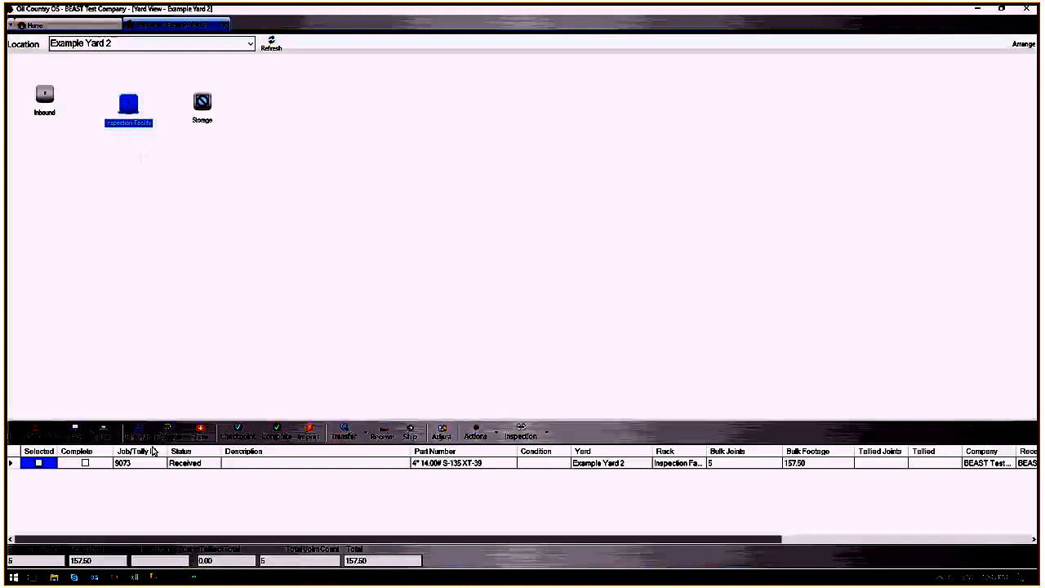
{"action": "left_click", "coordinate": [136, 463]}
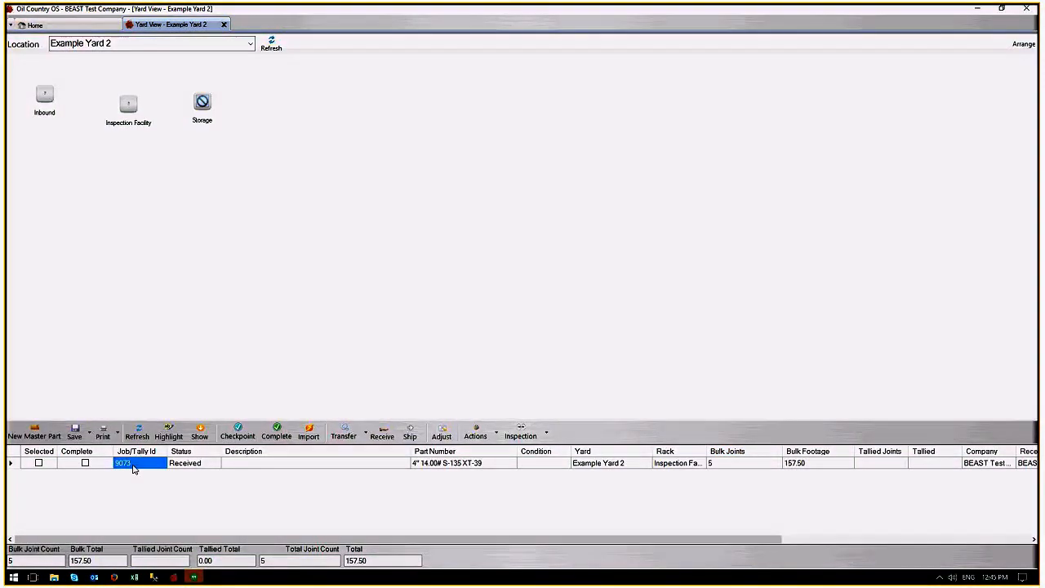
{"action": "double_click", "coordinate": [132, 463]}
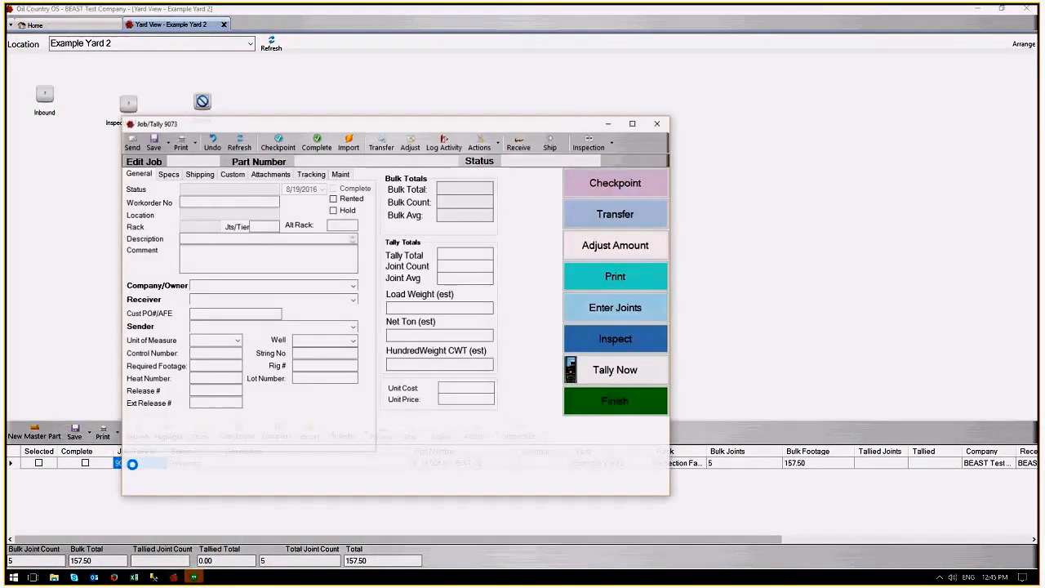
{"action": "left_click", "coordinate": [605, 344]}
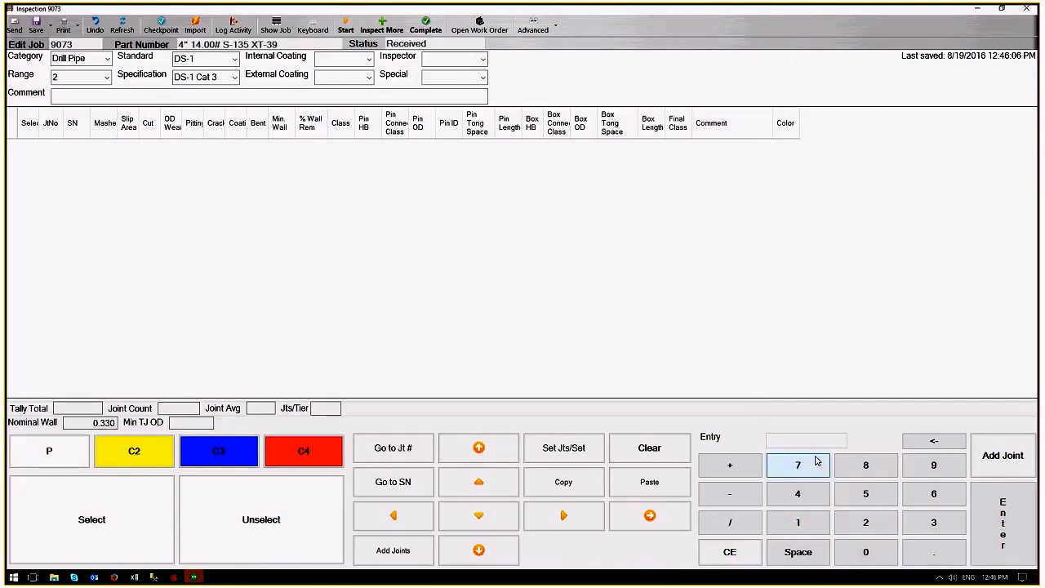
Auto-fill 5 joints into the inspection and reduce the bulk amount by the joints entered.
{"action": "left_click", "coordinate": [863, 494]}
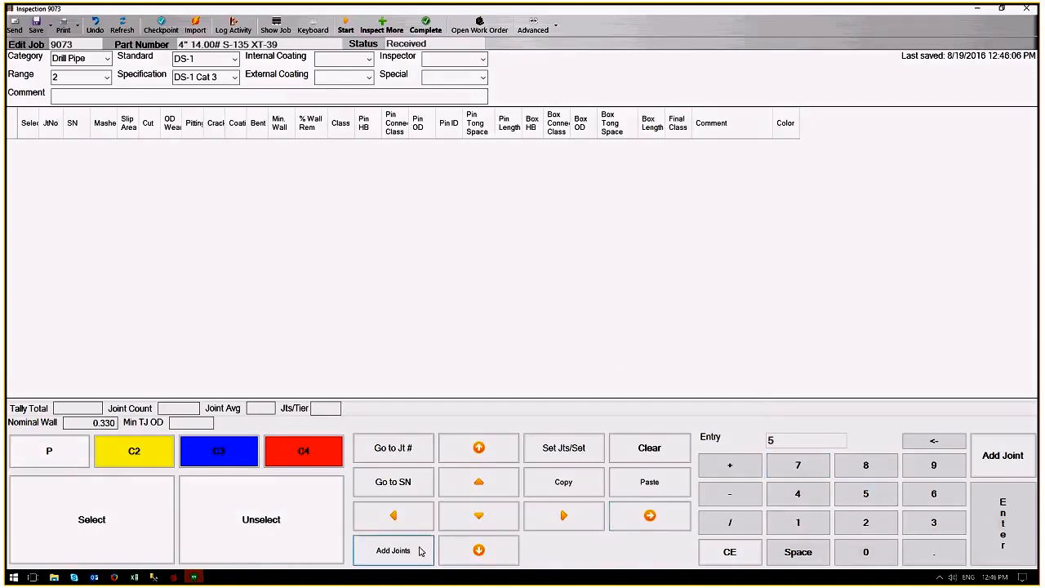
{"action": "left_click", "coordinate": [384, 551]}
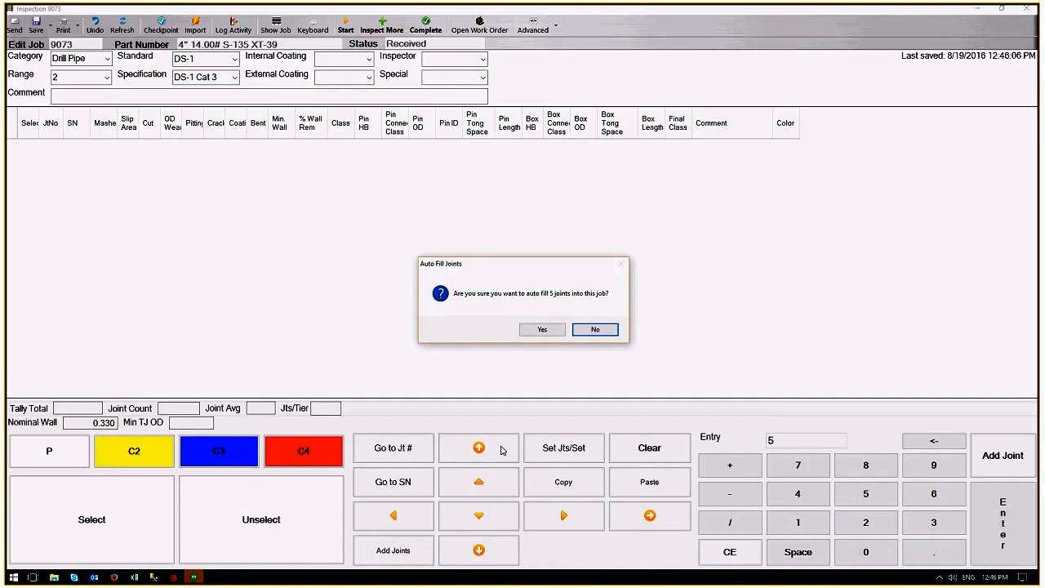
{"action": "left_click", "coordinate": [528, 330]}
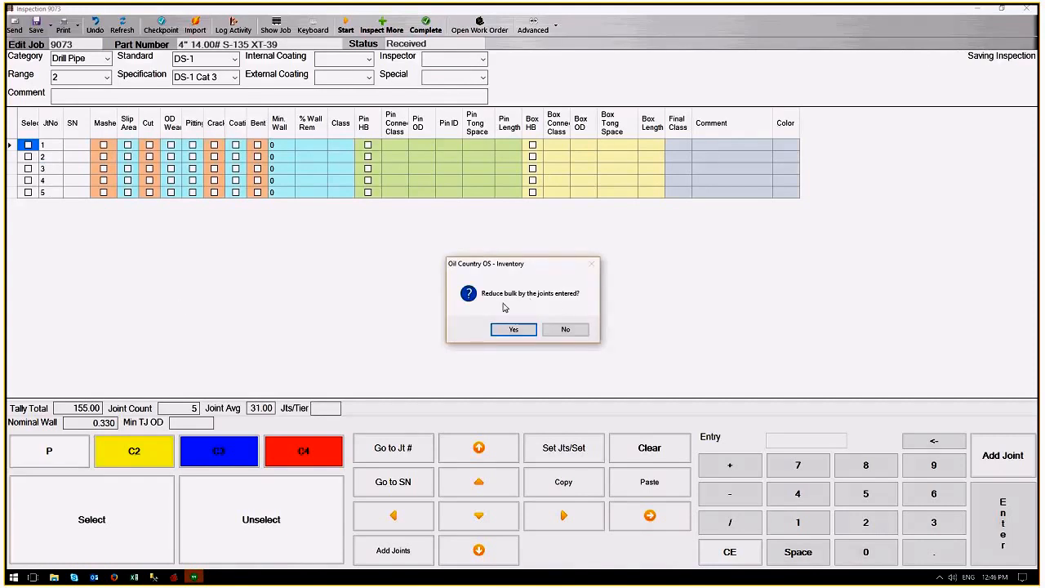
{"action": "left_click", "coordinate": [513, 331]}
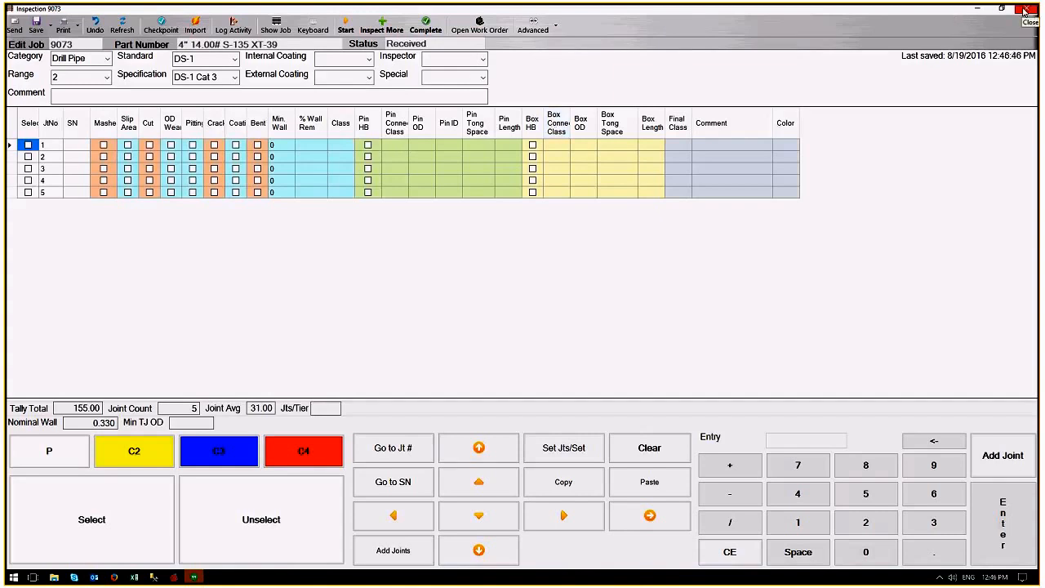
Complete the inspection of all 5 joints on the first drill pipe job and close the inspection.
{"action": "left_click", "coordinate": [432, 31]}
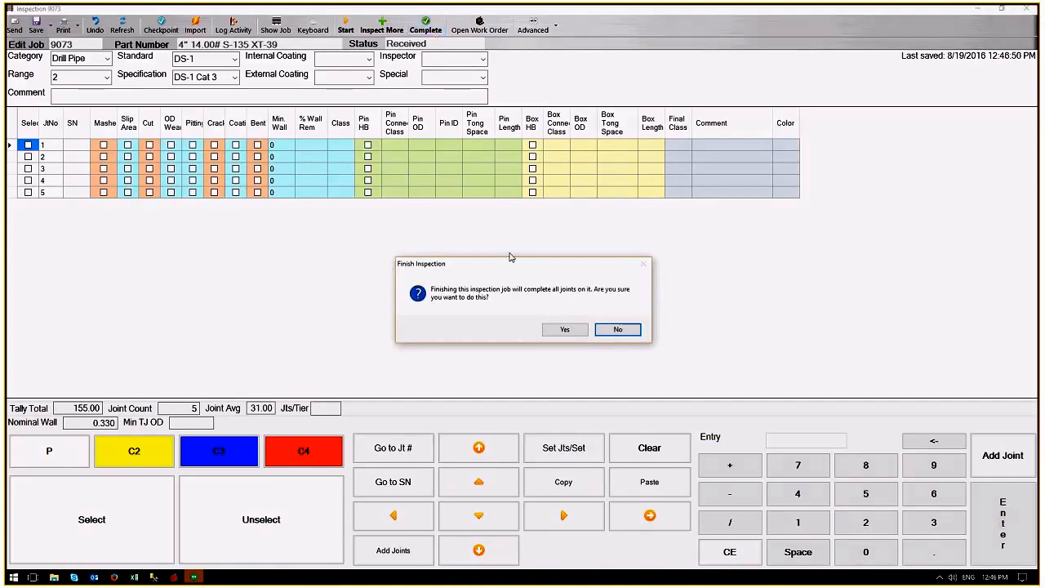
{"action": "left_click", "coordinate": [560, 330]}
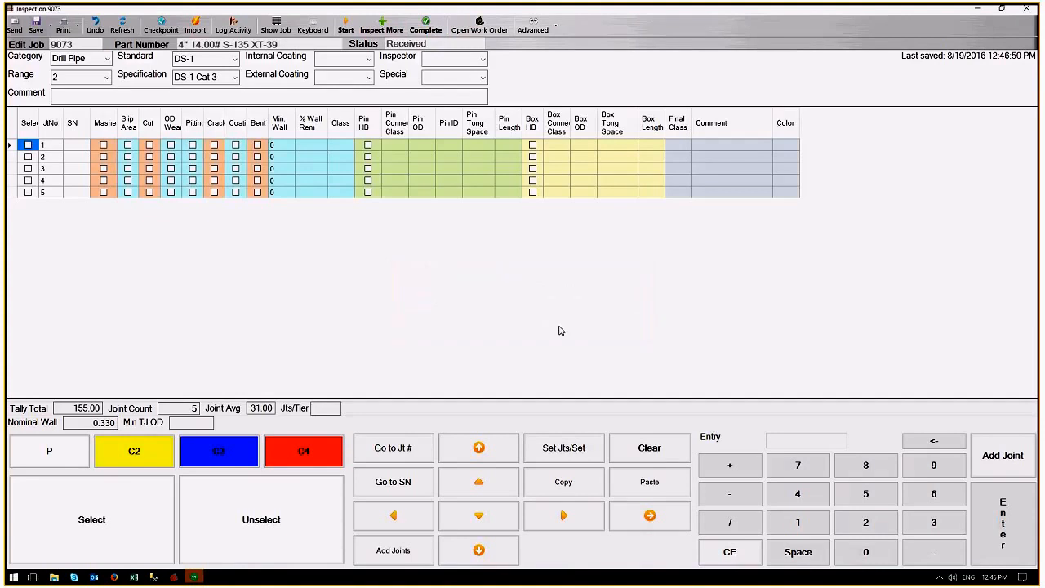
{"action": "left_click", "coordinate": [1027, 10]}
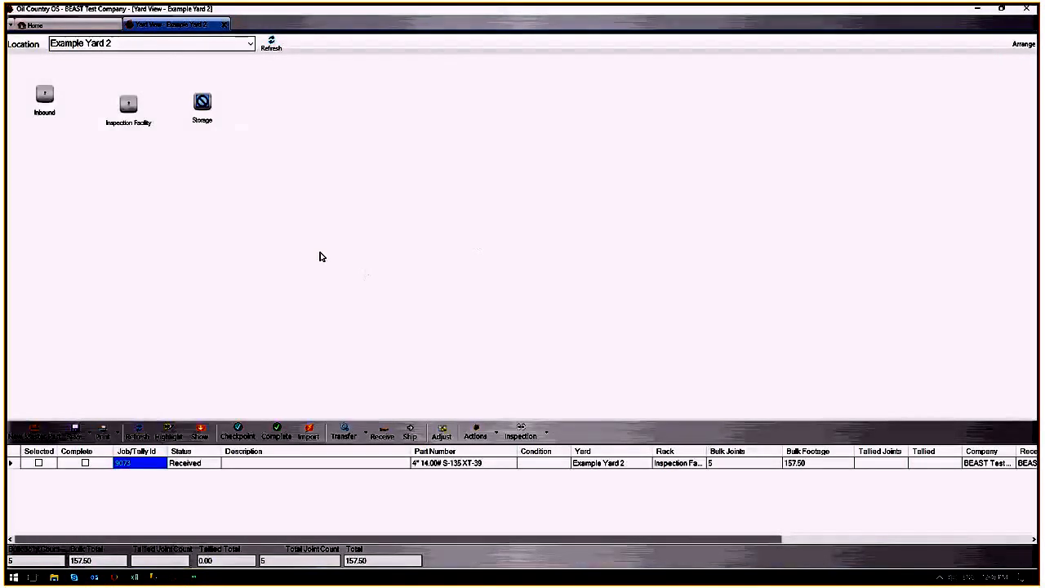
List the inventory on the Inspection Facility rack, widen the Status column to fit its text, and select the inspected job.
{"action": "left_click", "coordinate": [132, 105]}
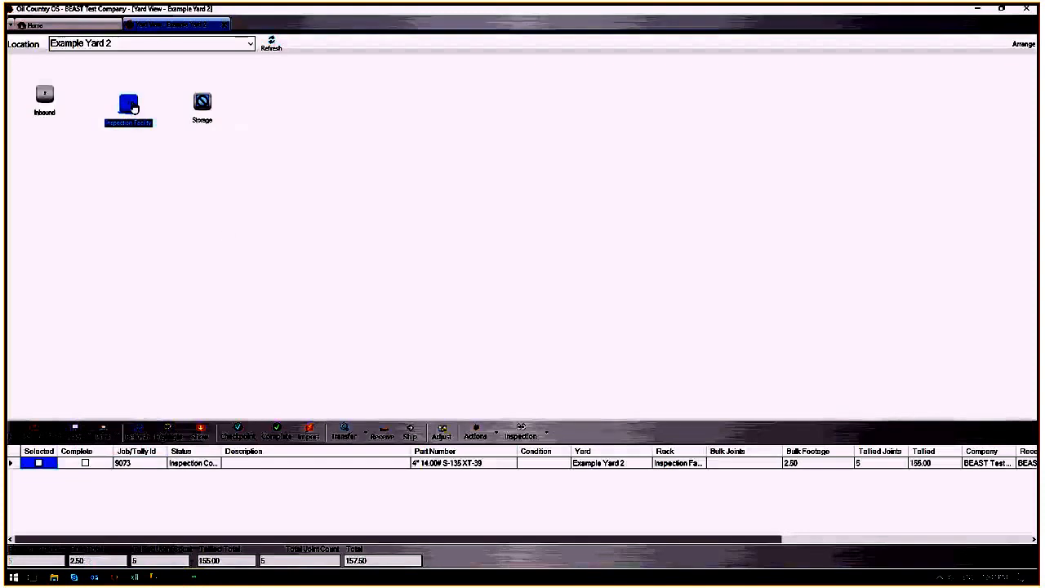
{"action": "double_click", "coordinate": [222, 451]}
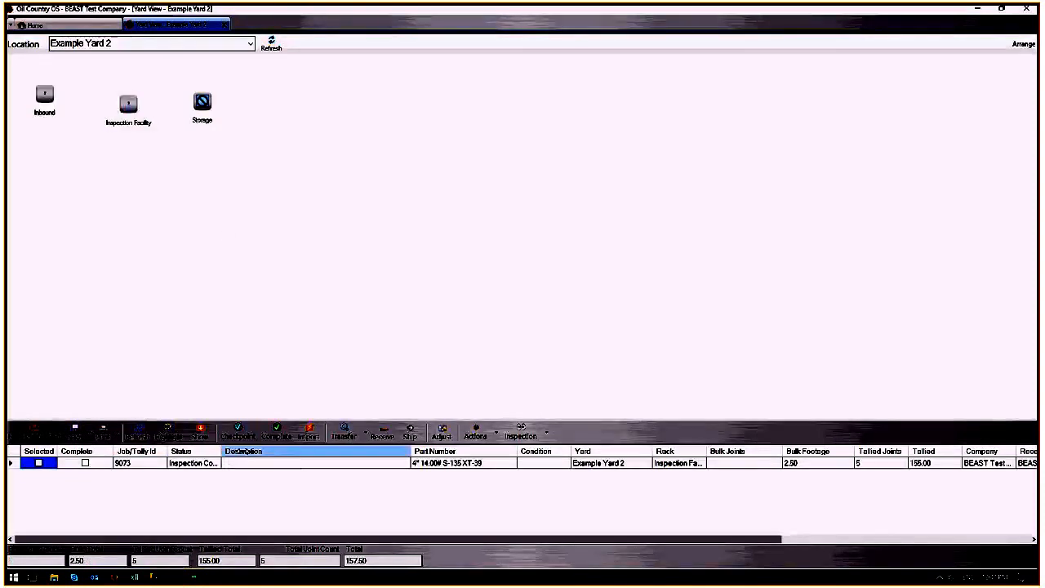
{"action": "left_click", "coordinate": [135, 465]}
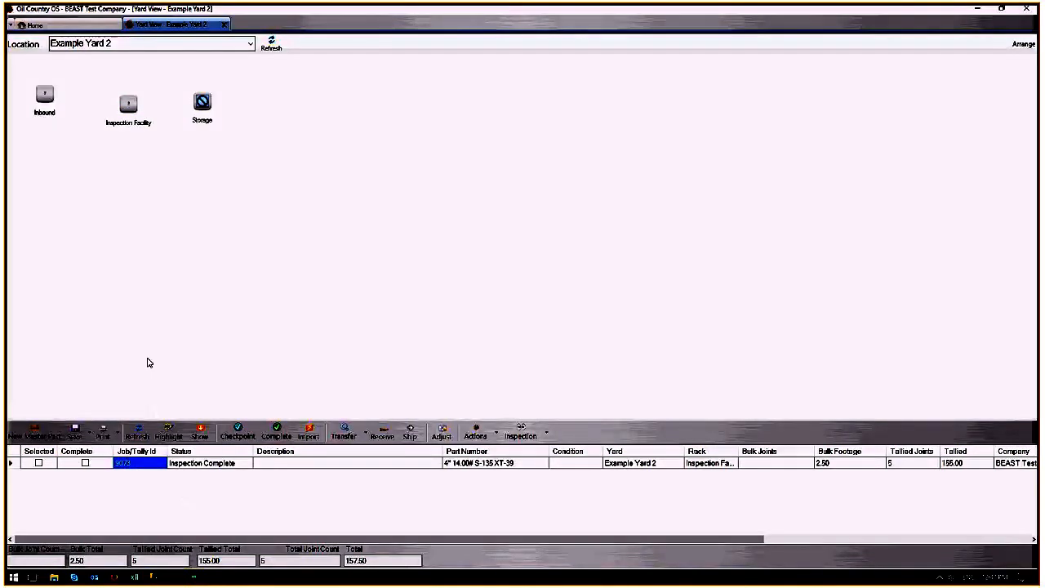
{"action": "left_click_drag", "start_coordinate": [136, 129], "coordinate": [203, 102]}
{"action": "left_click", "coordinate": [460, 277]}
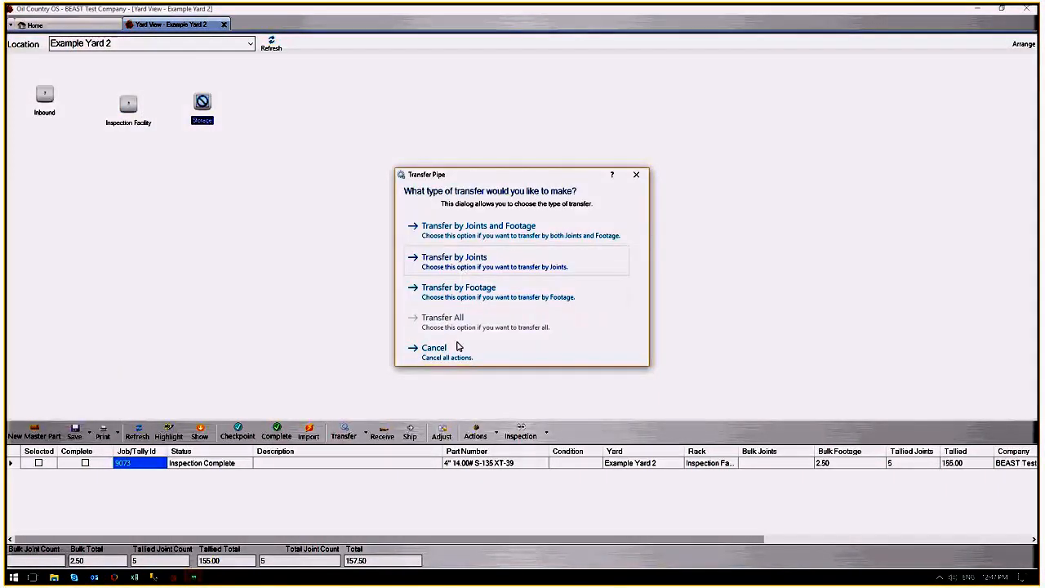
{"action": "left_click", "coordinate": [457, 348]}
Move the entire inspected drill pipe job from the Inspection Facility to the Storage rack.
{"action": "left_click", "coordinate": [131, 108]}
{"action": "left_click_drag", "start_coordinate": [131, 108], "coordinate": [202, 102]}
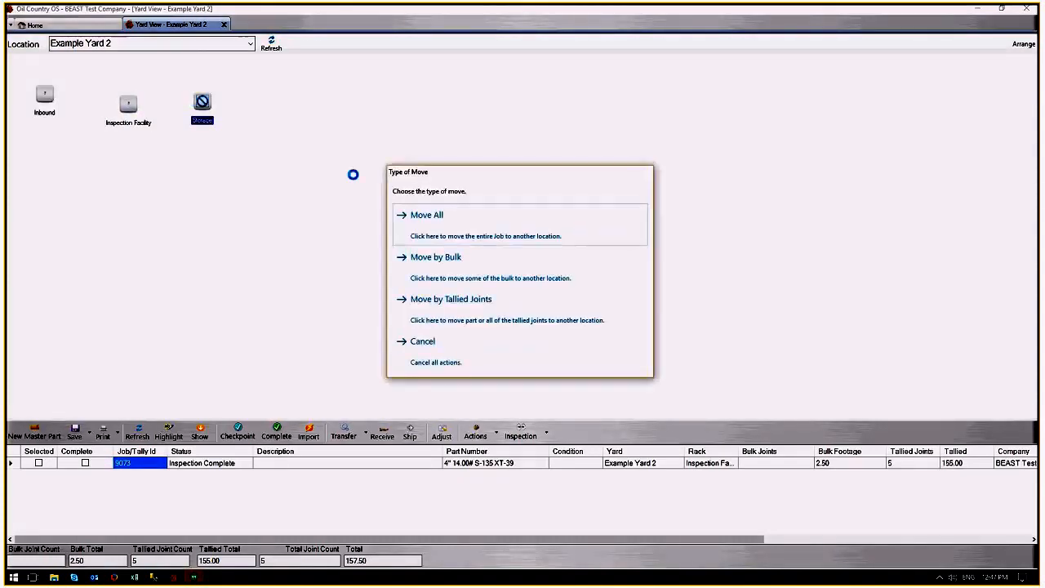
{"action": "left_click", "coordinate": [430, 219]}
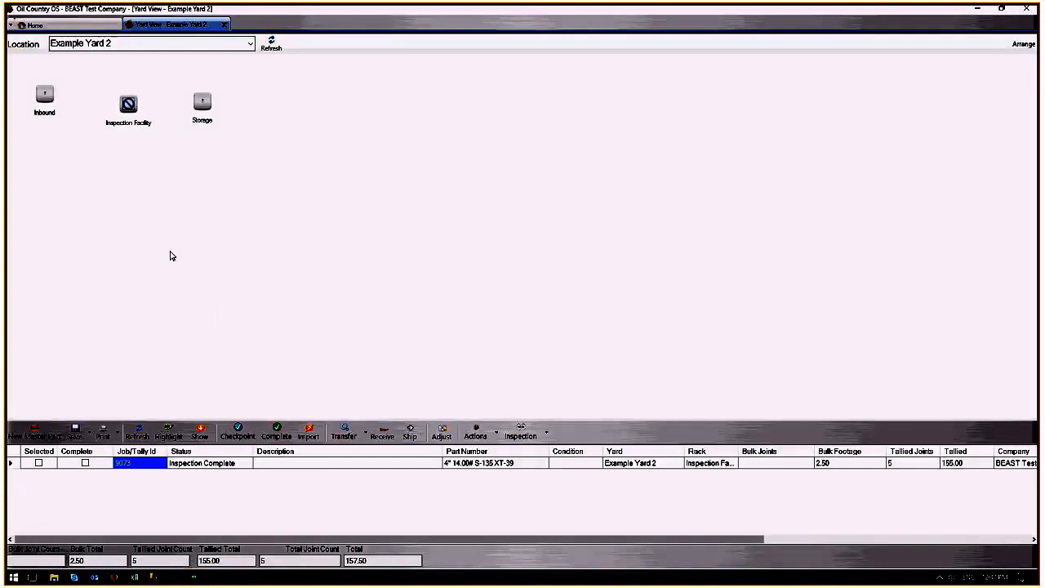
List the Inbound rack's remaining drill pipe job and move all of it to the Inspection Facility.
{"action": "left_click", "coordinate": [54, 99]}
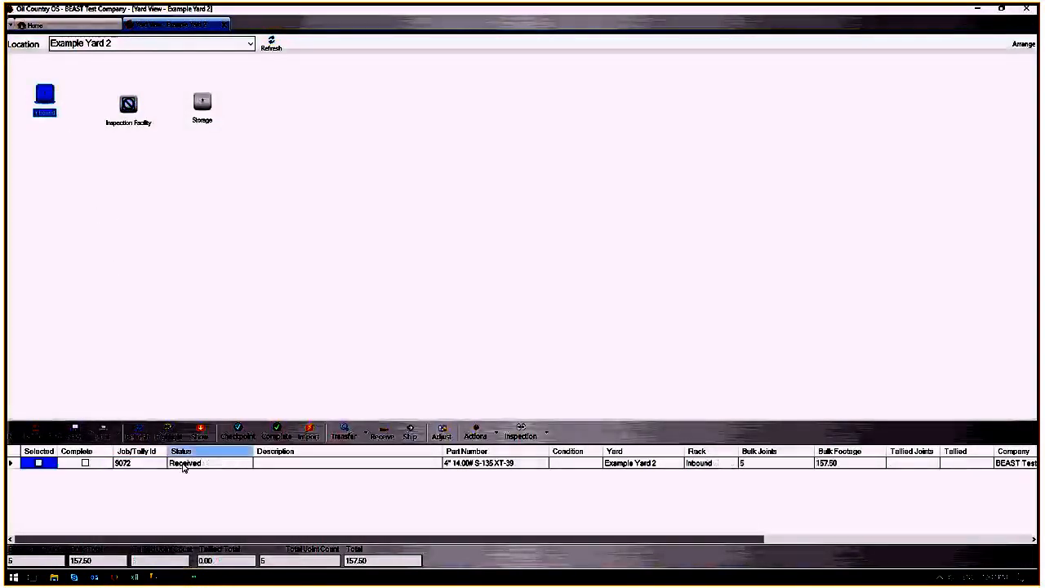
{"action": "left_click_drag", "start_coordinate": [45, 98], "coordinate": [123, 124]}
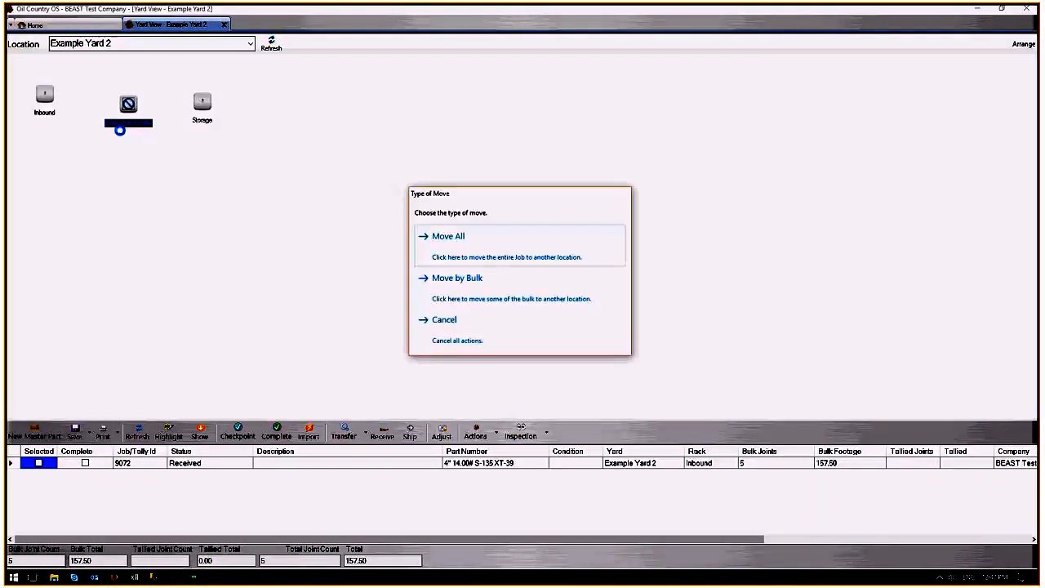
{"action": "left_click", "coordinate": [470, 244]}
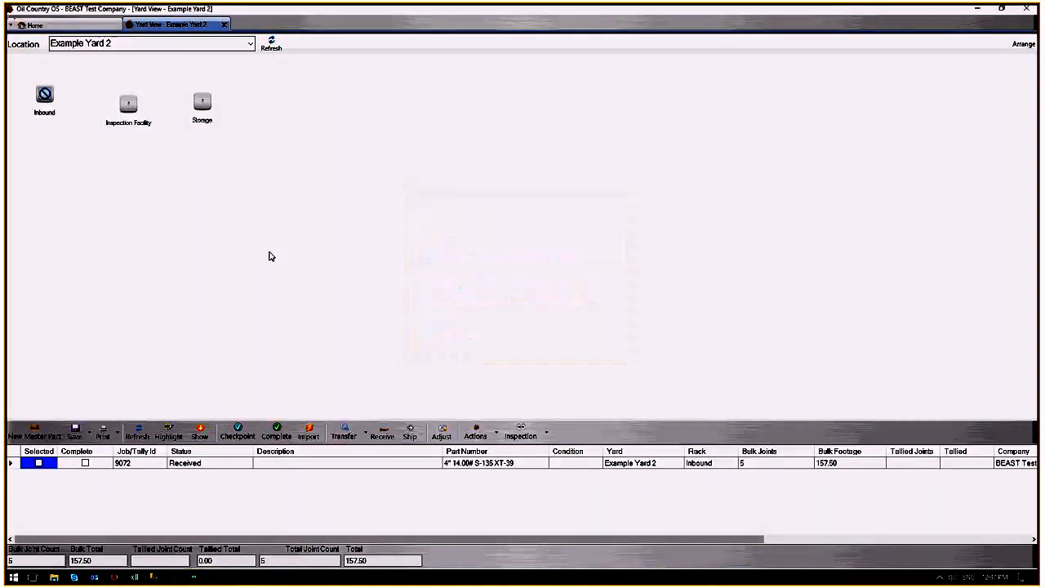
Open the second drill pipe job on the Inspection Facility rack and start its inspection.
{"action": "left_click", "coordinate": [143, 463]}
{"action": "double_click", "coordinate": [138, 463]}
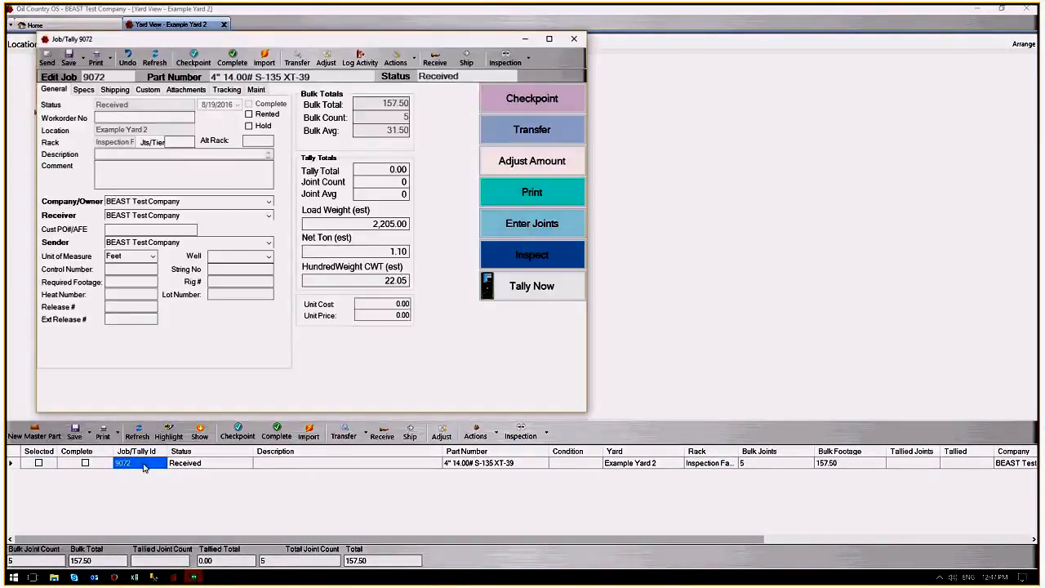
{"action": "left_click", "coordinate": [539, 257]}
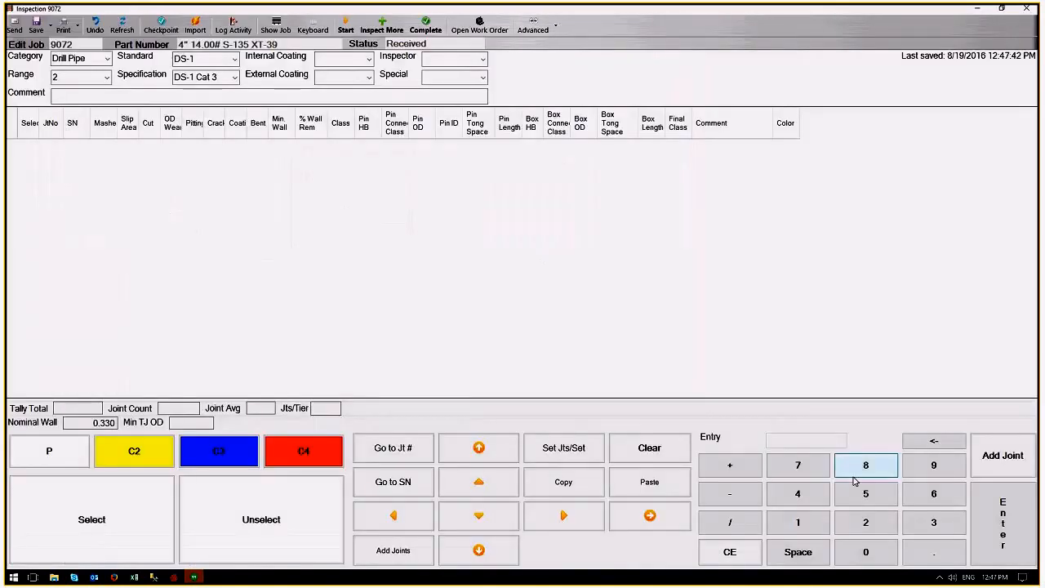
Add 5 joints to the second job's inspection and save it, reducing the bulk amount by the joints entered.
{"action": "left_click", "coordinate": [864, 493]}
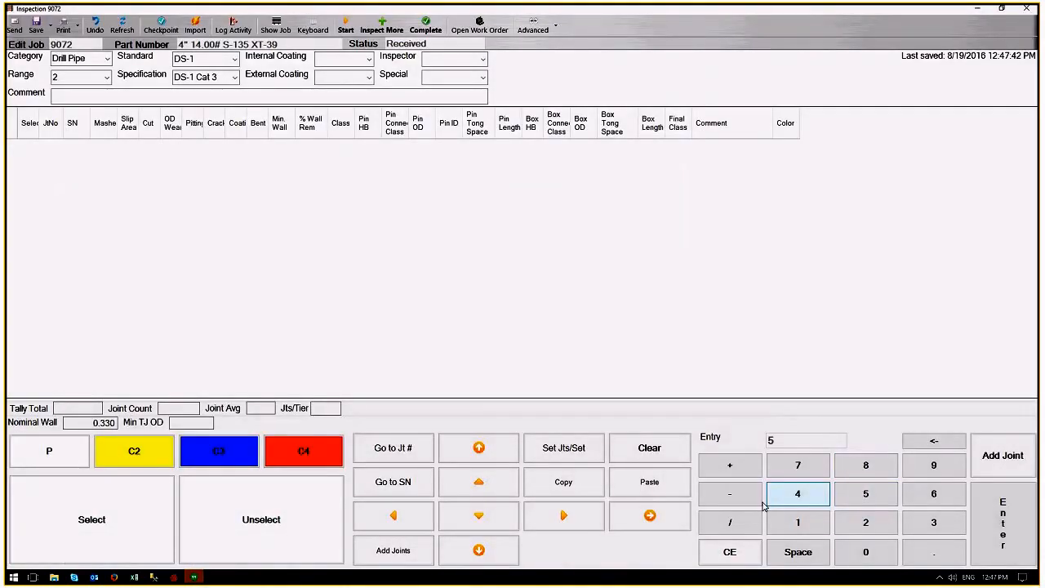
{"action": "left_click", "coordinate": [425, 554]}
{"action": "left_click", "coordinate": [533, 330]}
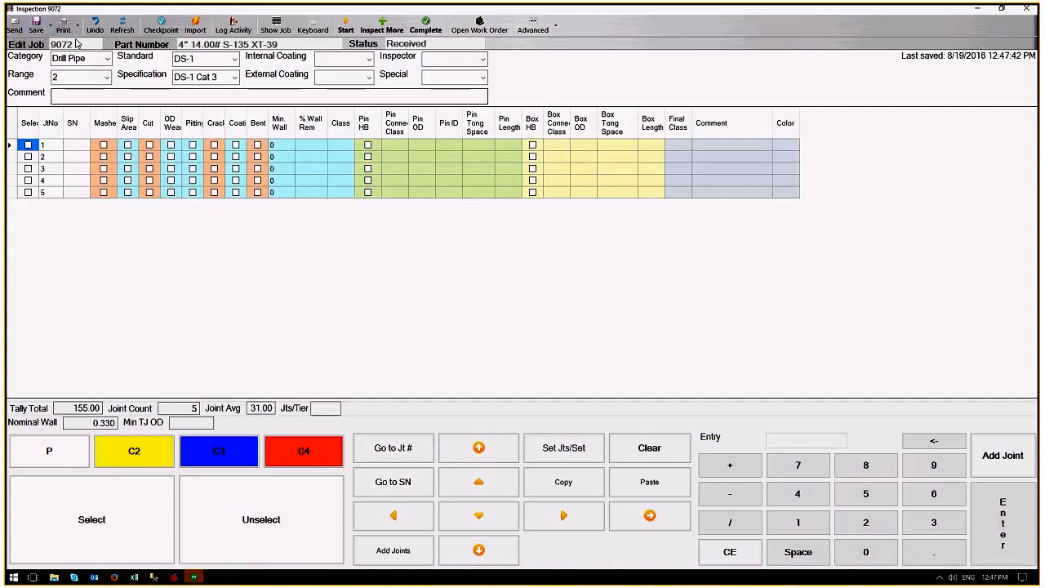
{"action": "left_click", "coordinate": [47, 32]}
{"action": "left_click", "coordinate": [513, 330]}
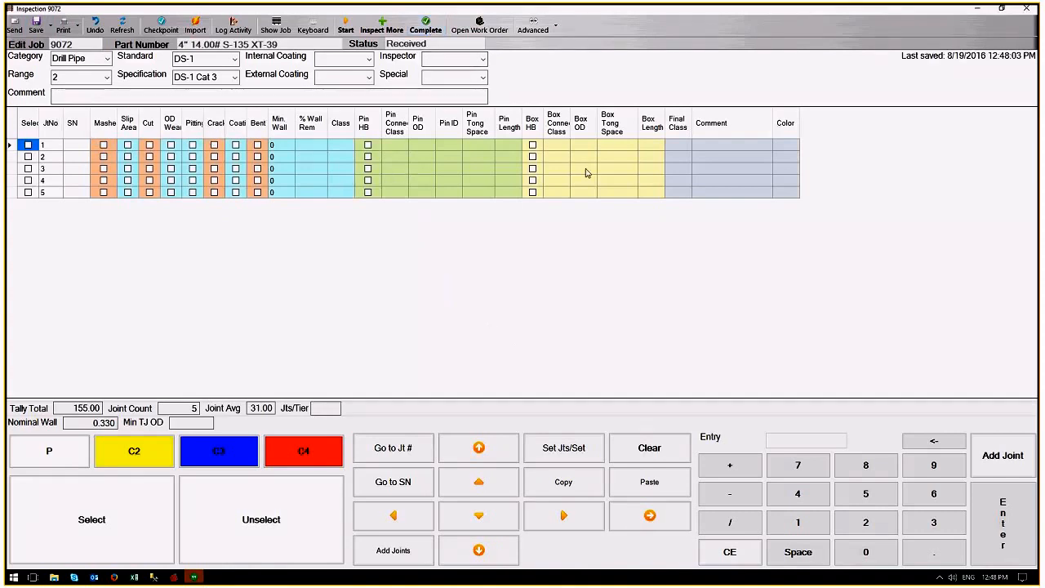
Finish the second job's inspection, completing all of its joints, and close the inspection.
{"action": "left_click", "coordinate": [433, 30]}
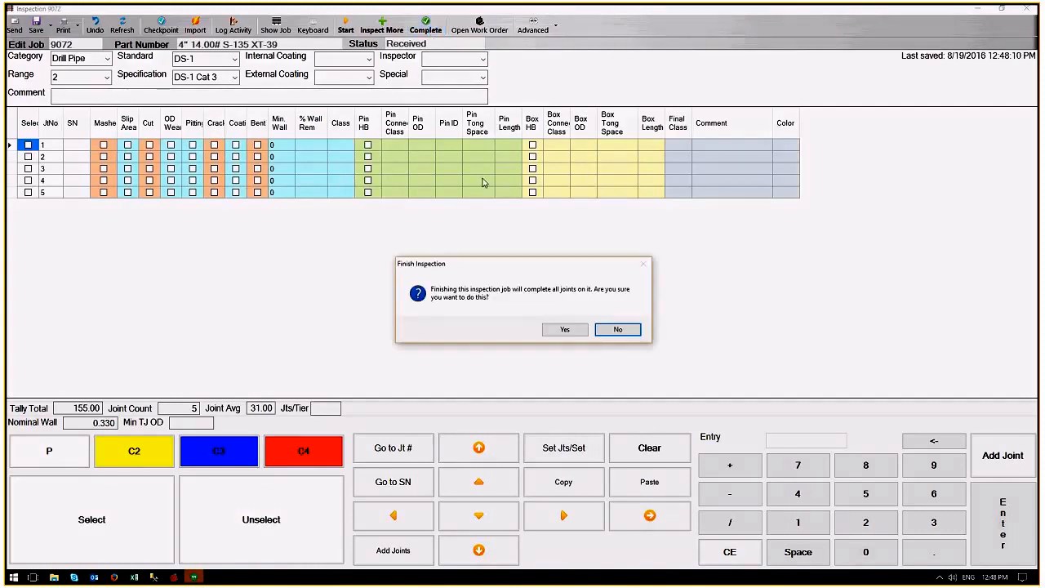
{"action": "left_click", "coordinate": [564, 329]}
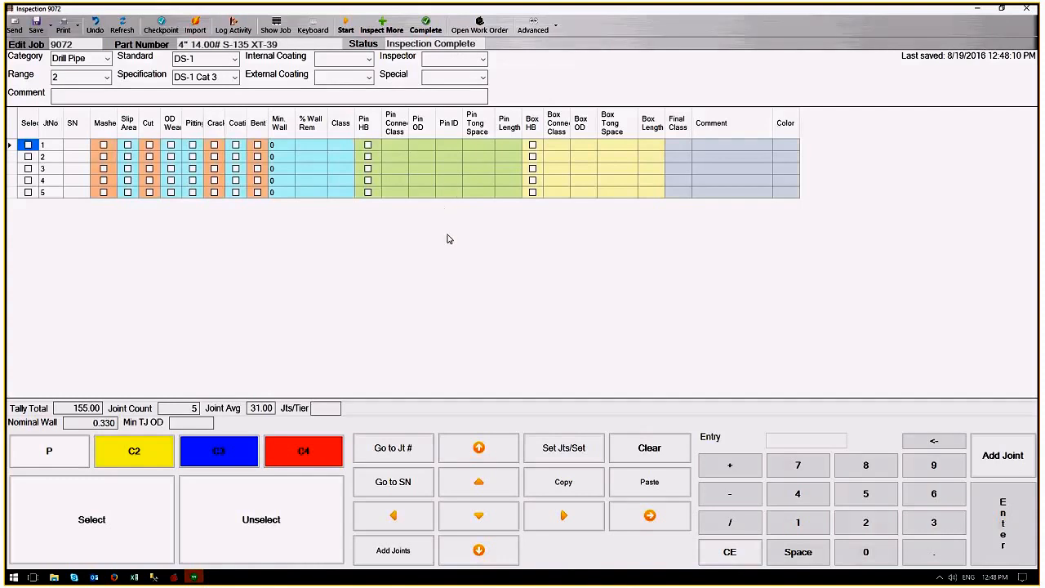
{"action": "left_click", "coordinate": [1028, 7]}
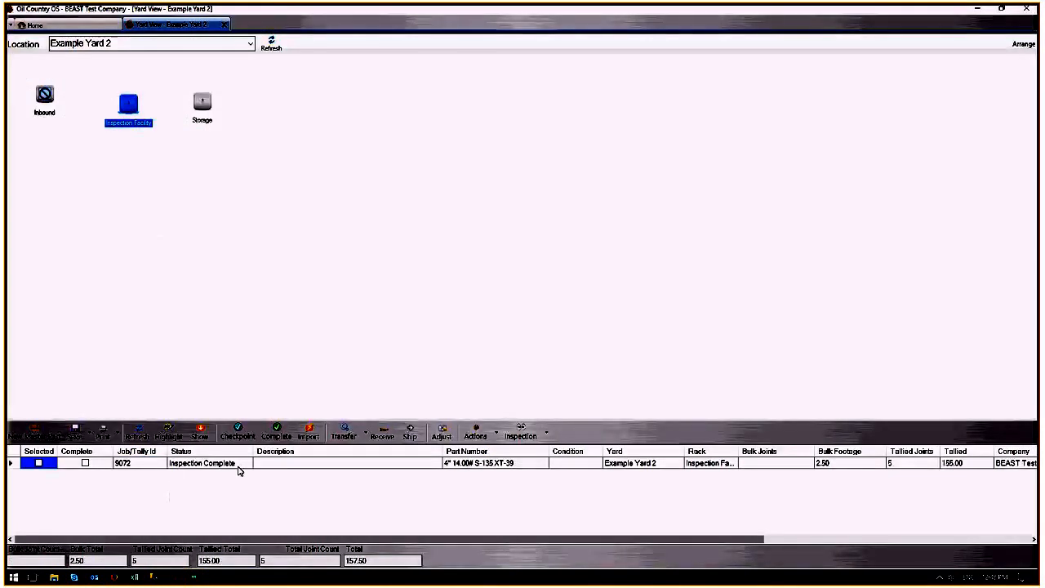
Move the entire second job from the Inspection Facility to Storage and list the Storage rack's inventory.
{"action": "left_click_drag", "start_coordinate": [129, 108], "coordinate": [203, 102]}
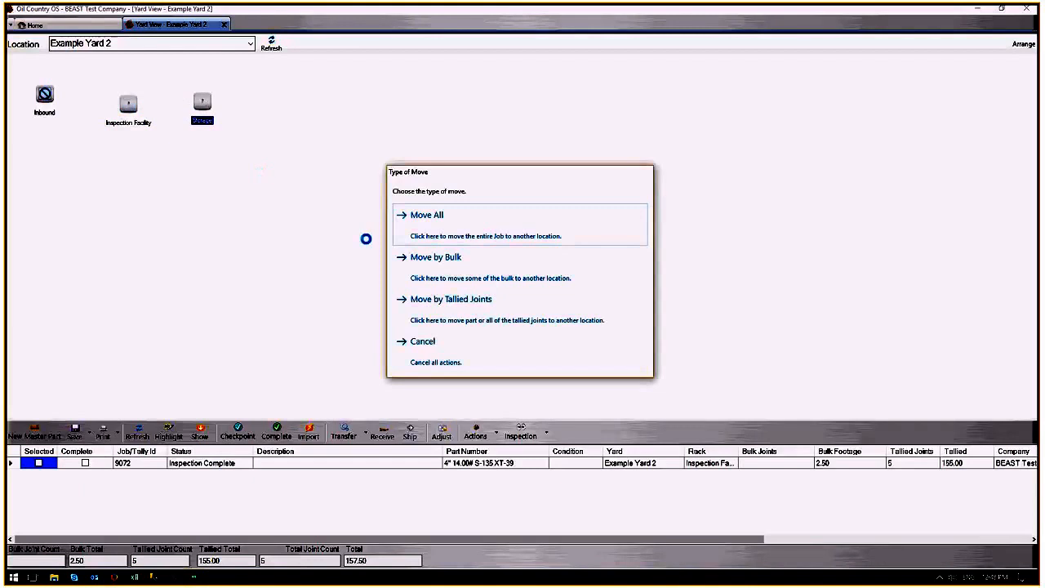
{"action": "left_click", "coordinate": [436, 222]}
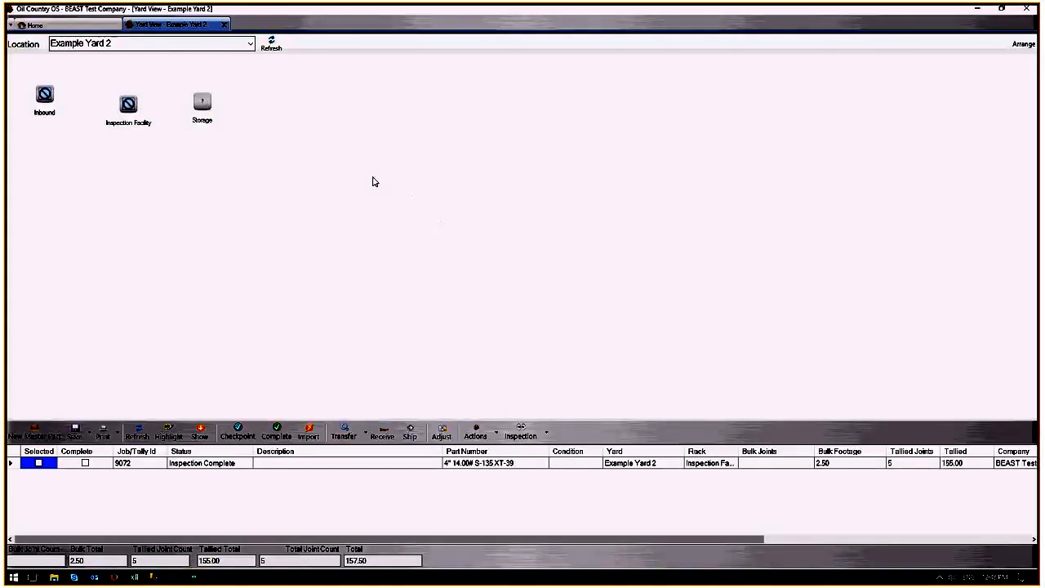
{"action": "left_click", "coordinate": [213, 114]}
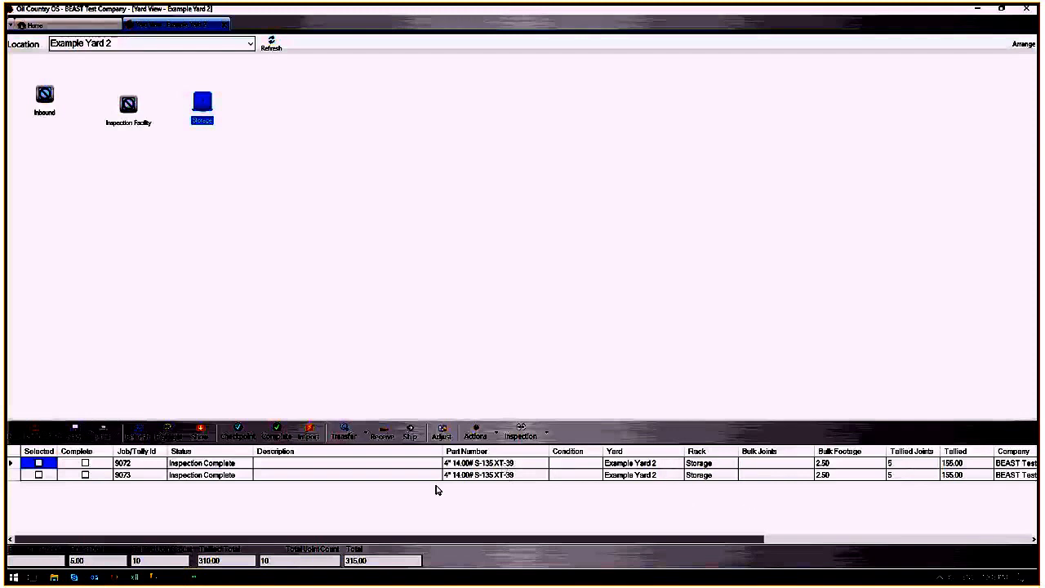
Open the sales order linked to the first job listed on the Storage rack.
{"action": "left_click", "coordinate": [139, 467]}
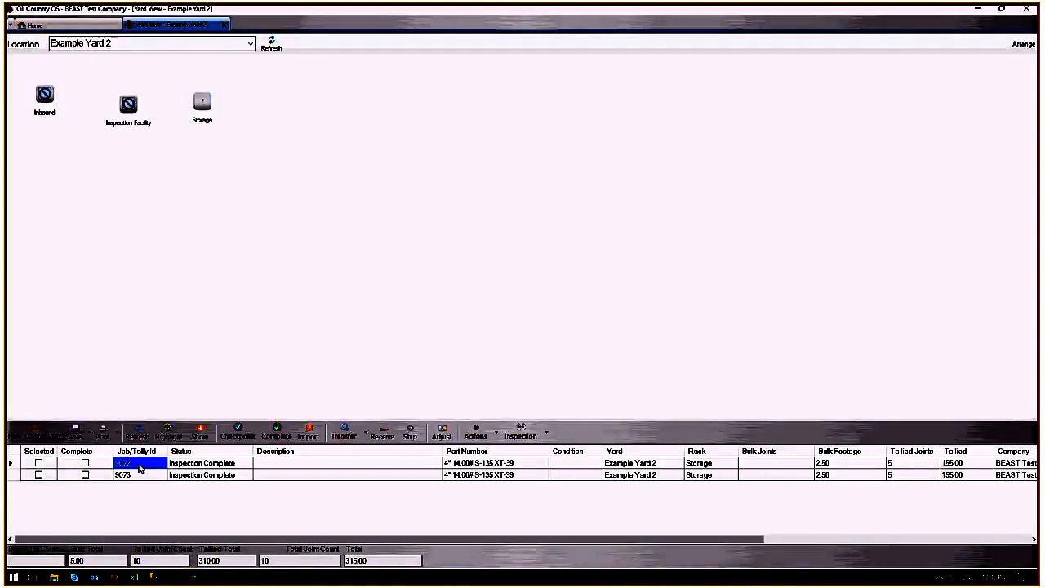
{"action": "right_click", "coordinate": [139, 467]}
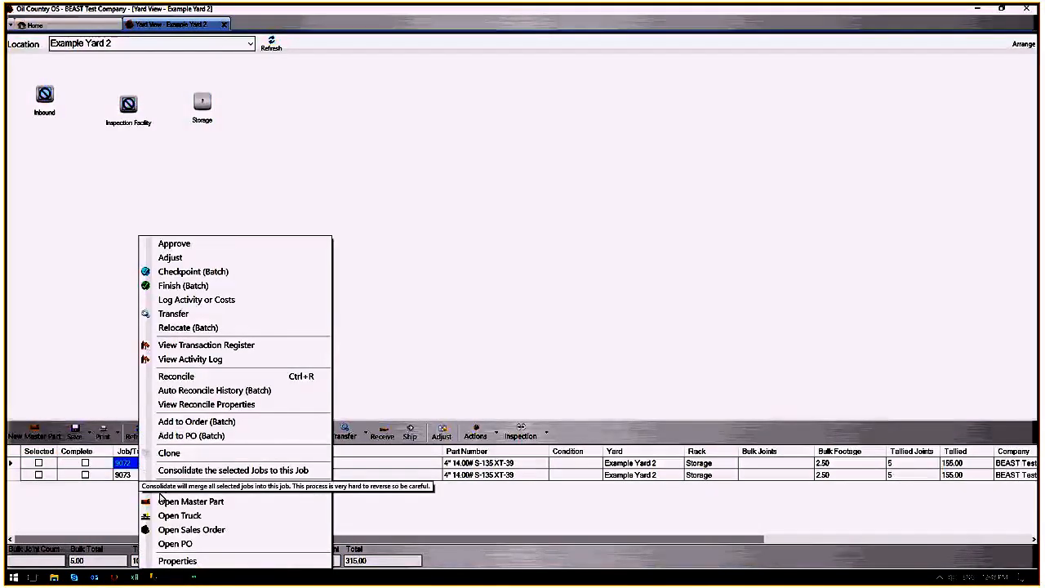
{"action": "left_click", "coordinate": [195, 531]}
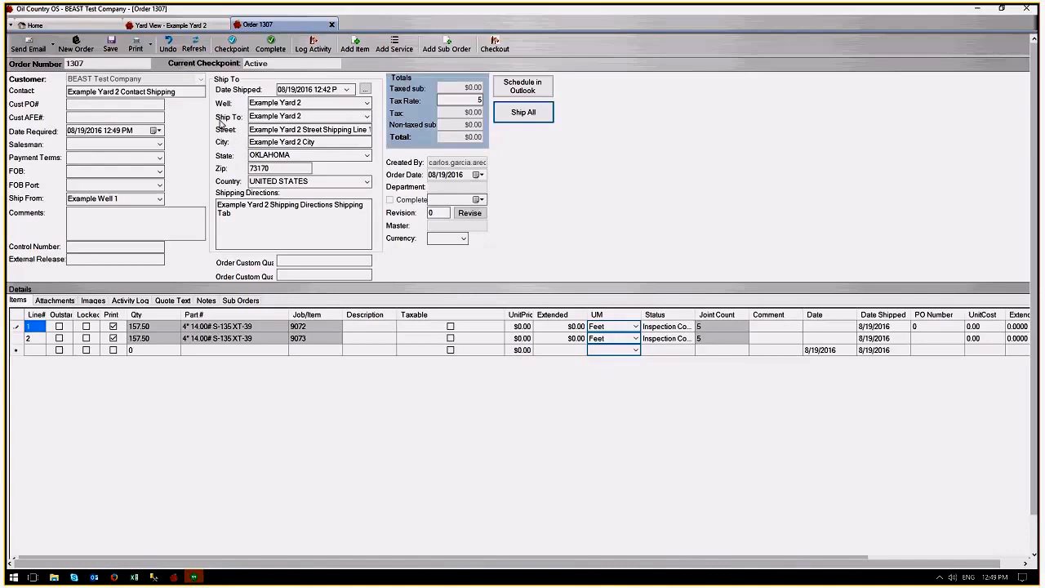
Generate the order's combined inspection report, review the summary and per-joint details on both pages, and close the report.
{"action": "left_click", "coordinate": [151, 51]}
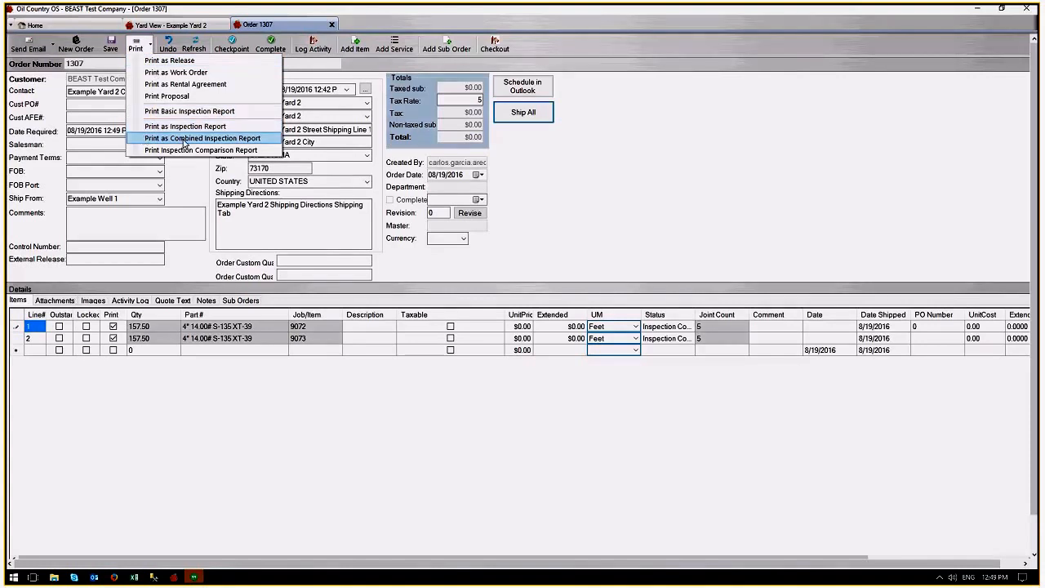
{"action": "left_click", "coordinate": [184, 143]}
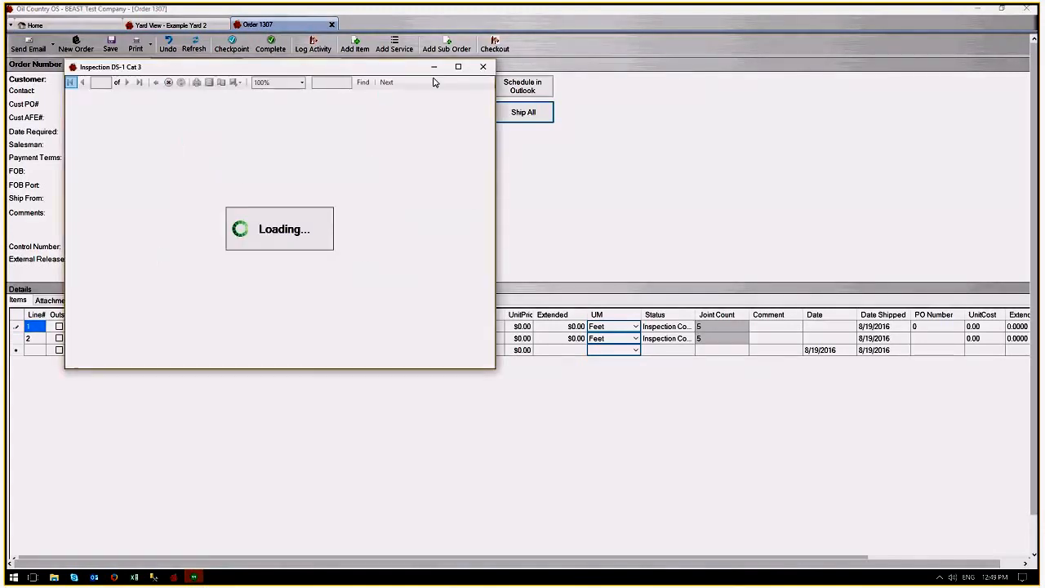
{"action": "left_click", "coordinate": [458, 67]}
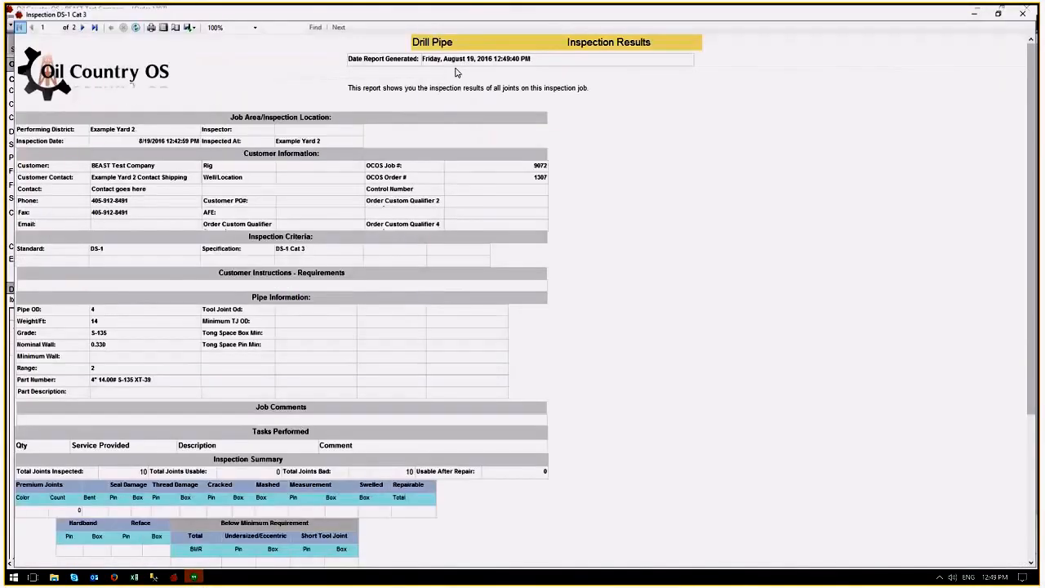
{"action": "scroll", "coordinate": [480, 261], "scroll_direction": "down", "scroll_amount": 5}
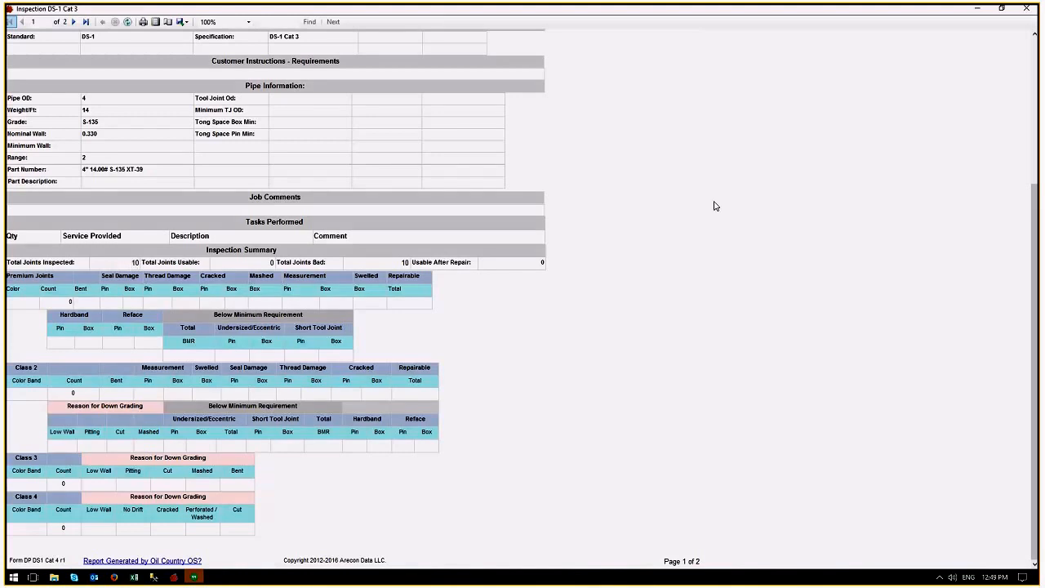
{"action": "scroll", "coordinate": [714, 205], "scroll_direction": "down", "scroll_amount": 2}
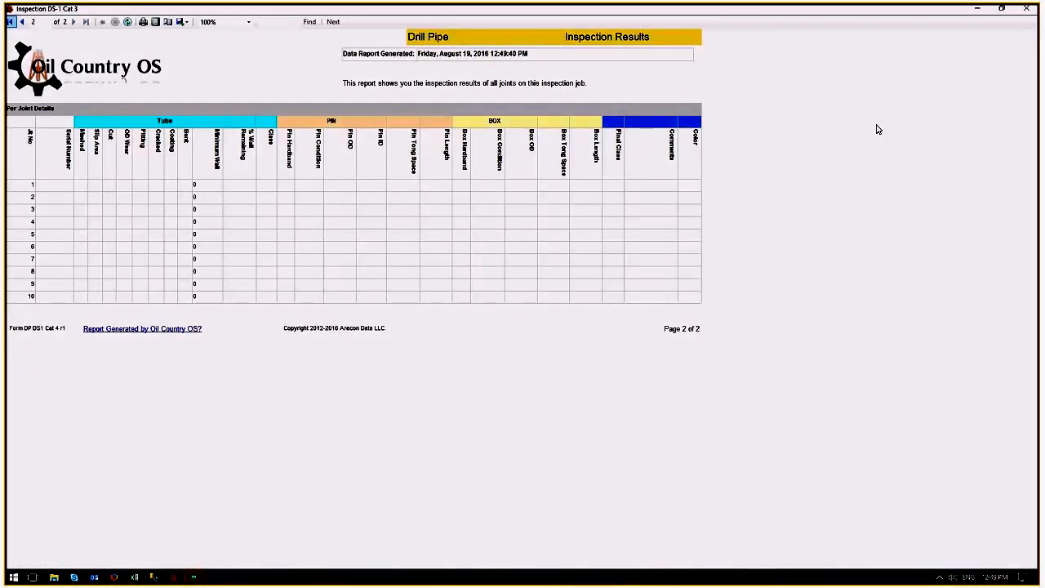
{"action": "left_click", "coordinate": [1029, 10]}
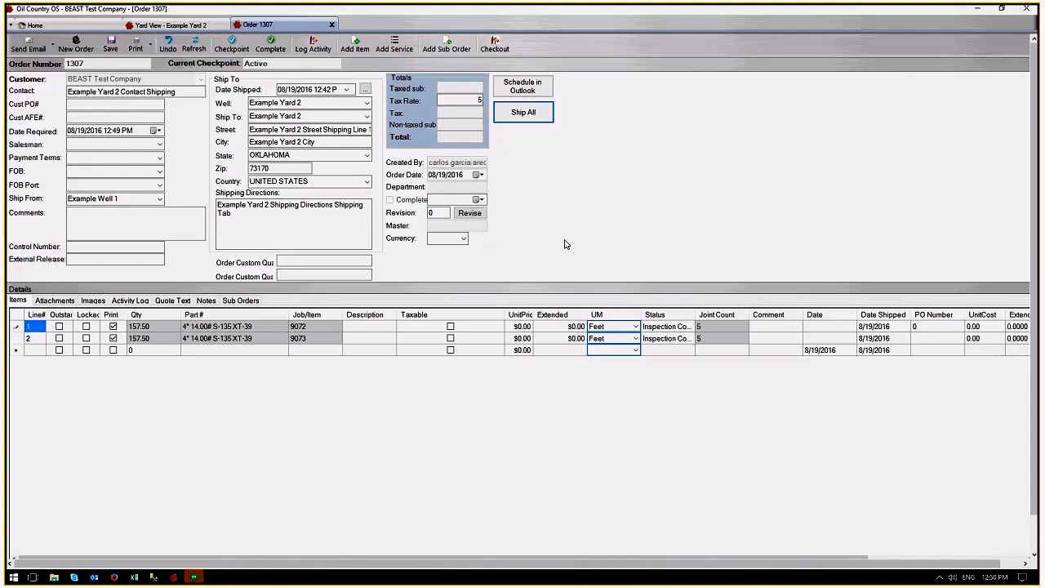
Ship all unlocked material on the order to an outbound truck.
{"action": "left_click", "coordinate": [527, 121]}
{"action": "left_click", "coordinate": [537, 120]}
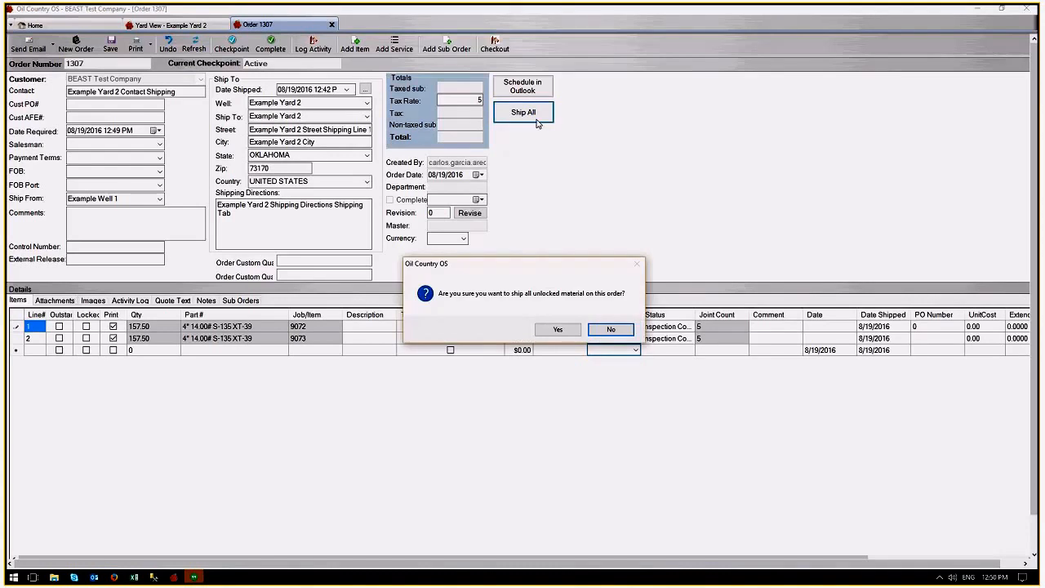
{"action": "left_click", "coordinate": [543, 329]}
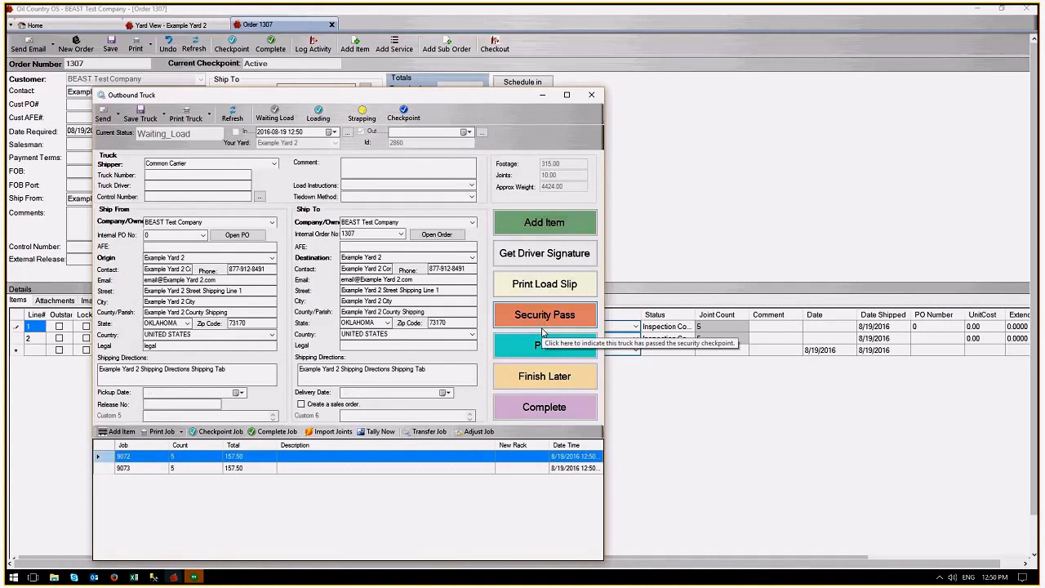
Set the outbound truck's ship-to destination to Example Well 1, and review and close the truck's document preview.
{"action": "left_click", "coordinate": [470, 257]}
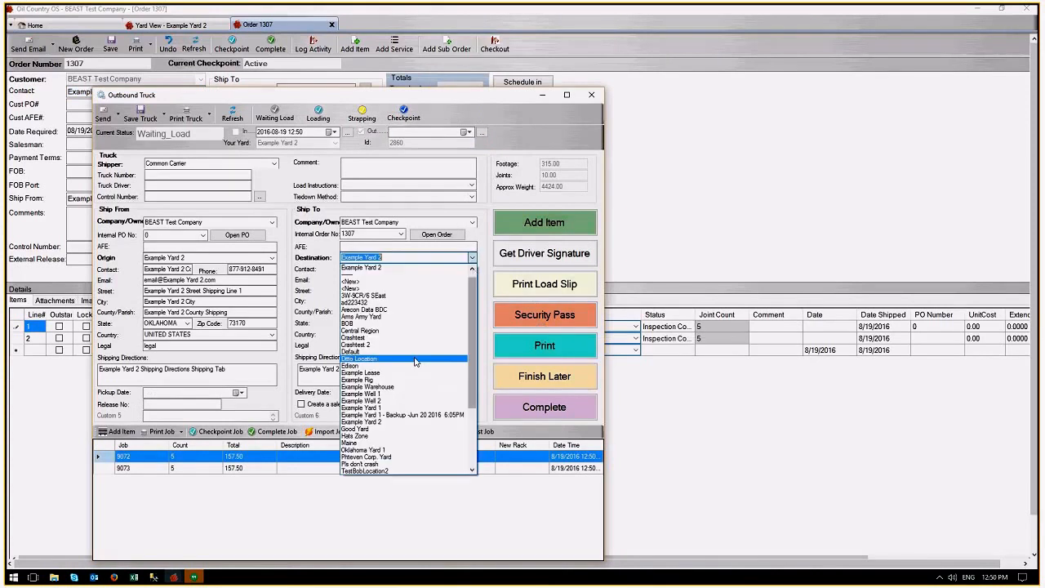
{"action": "left_click", "coordinate": [390, 394]}
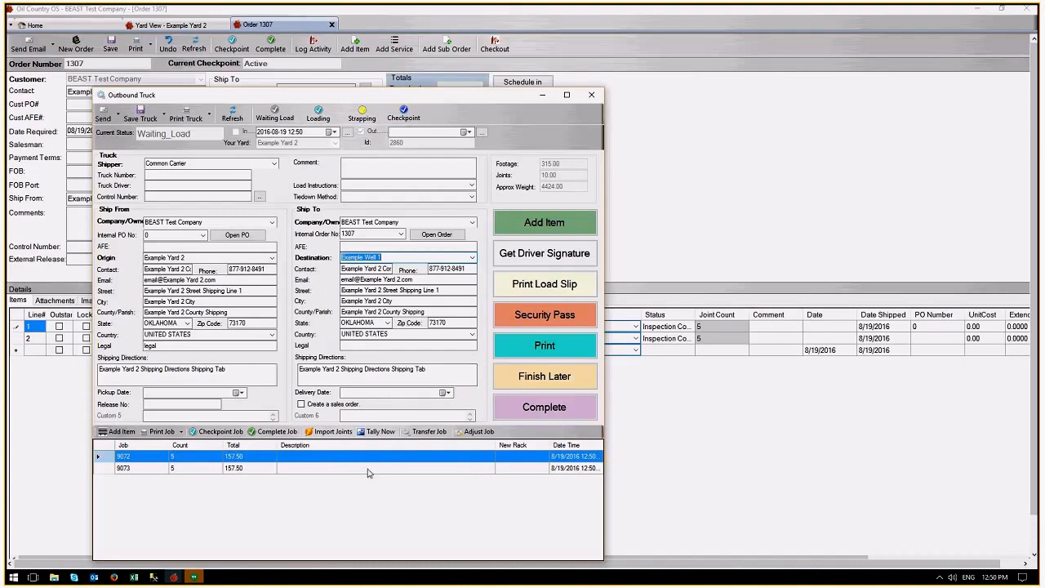
{"action": "left_click", "coordinate": [510, 412]}
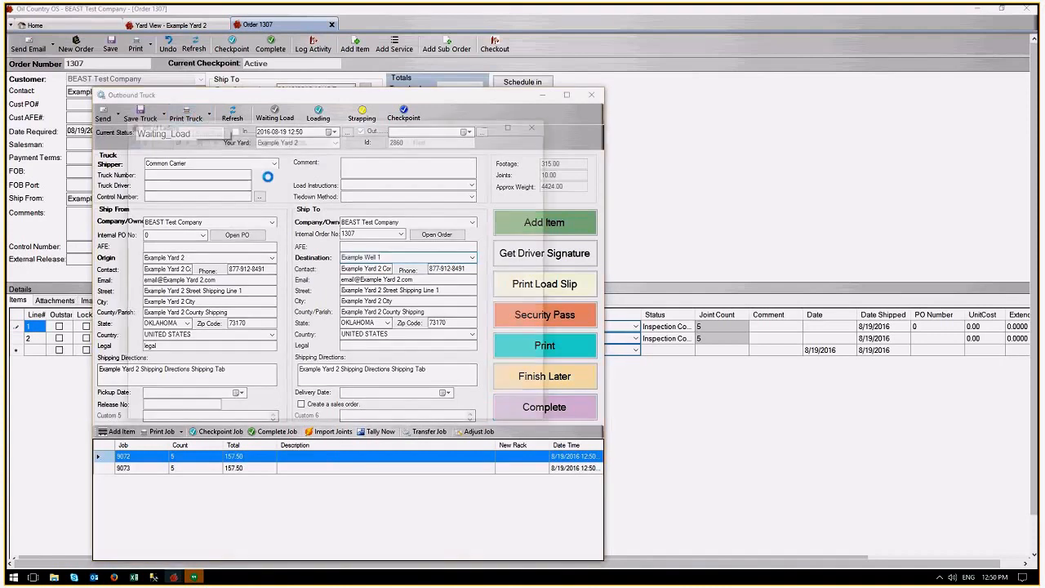
{"action": "left_click_drag", "start_coordinate": [552, 187], "coordinate": [554, 310]}
{"action": "left_click", "coordinate": [539, 122]}
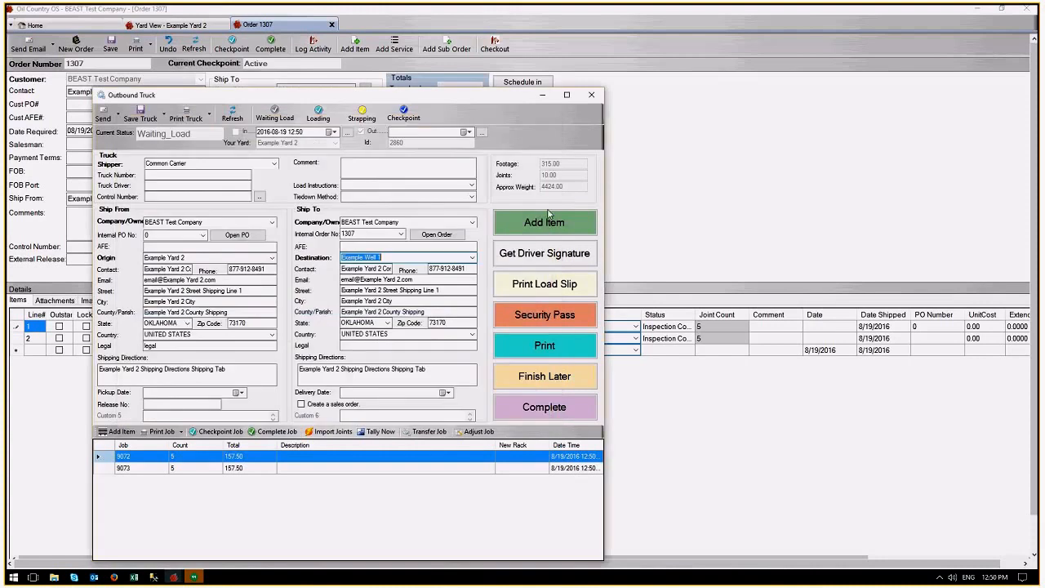
Complete the outbound truck along with its jobs and tallies now, and refresh the sales order to check the line items' status.
{"action": "left_click", "coordinate": [539, 410]}
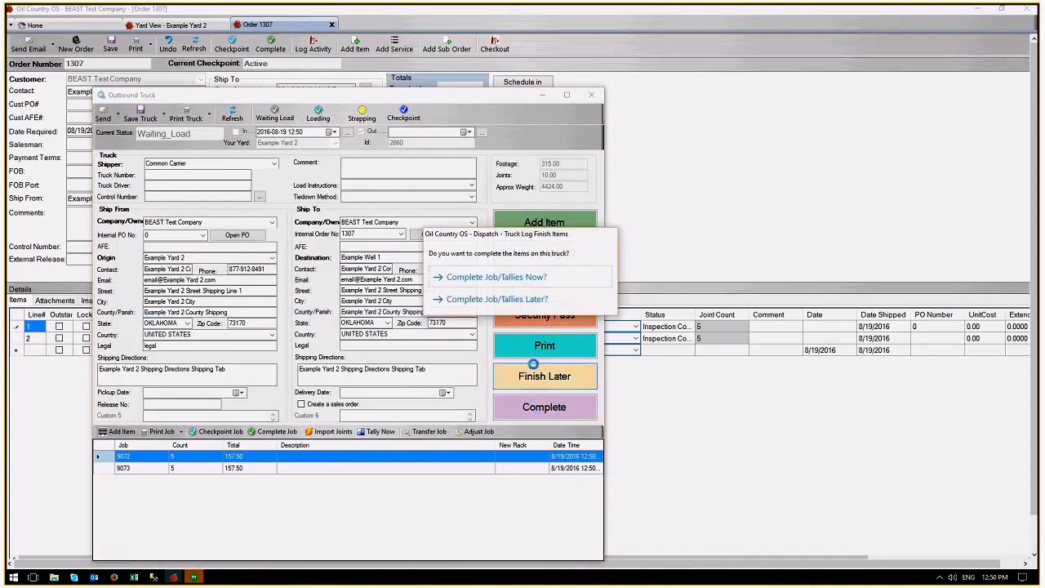
{"action": "left_click", "coordinate": [515, 278]}
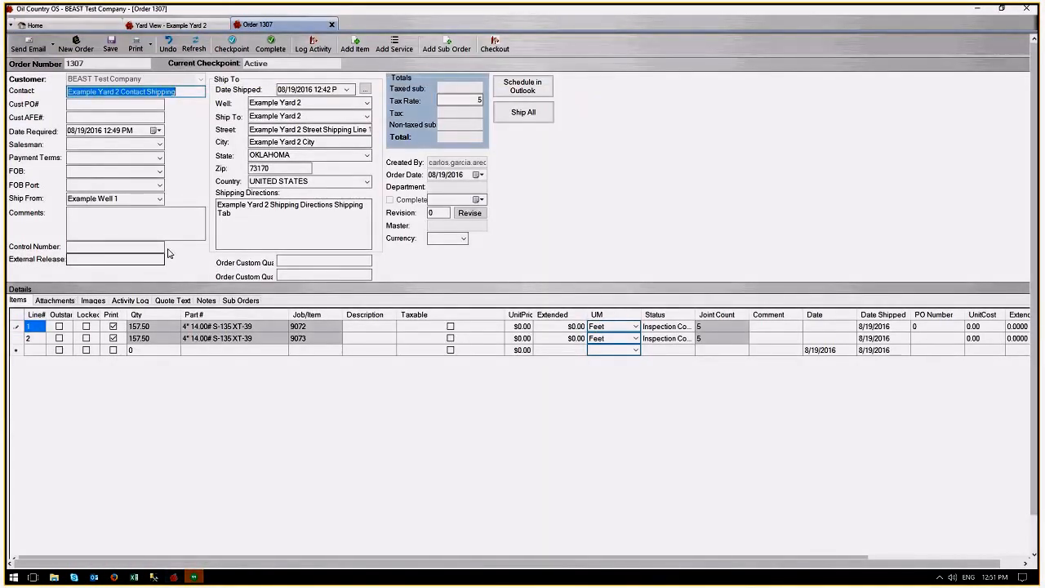
{"action": "left_click", "coordinate": [193, 49]}
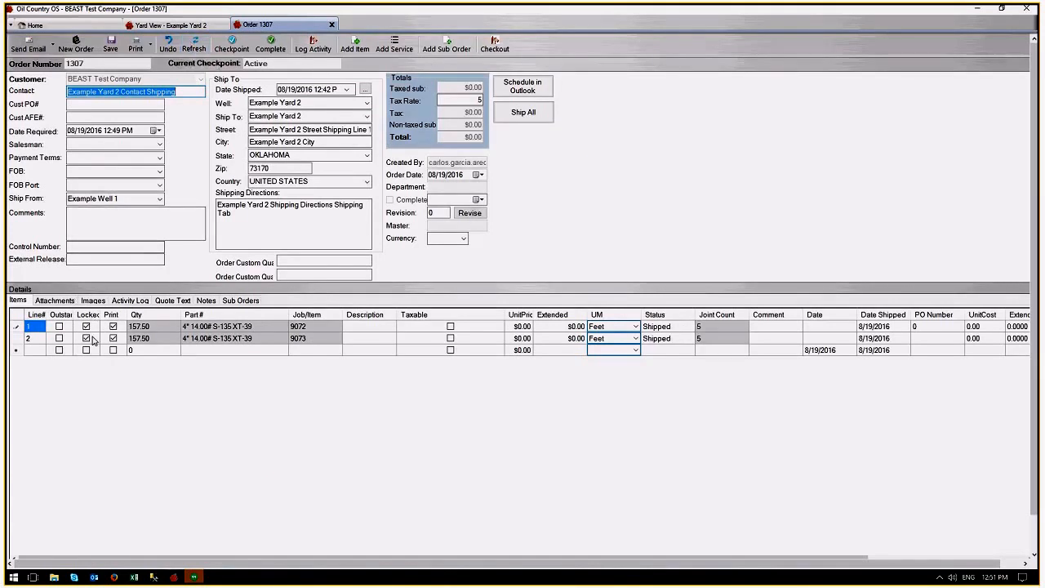
{"action": "left_click", "coordinate": [658, 328]}
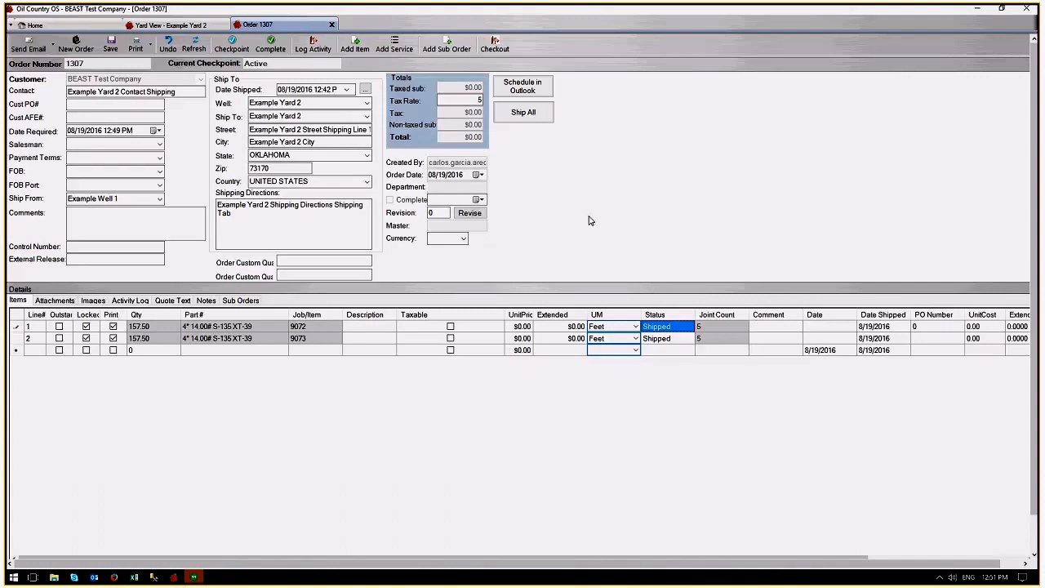
Complete the sales order together with the jobs on it.
{"action": "left_click", "coordinate": [259, 49]}
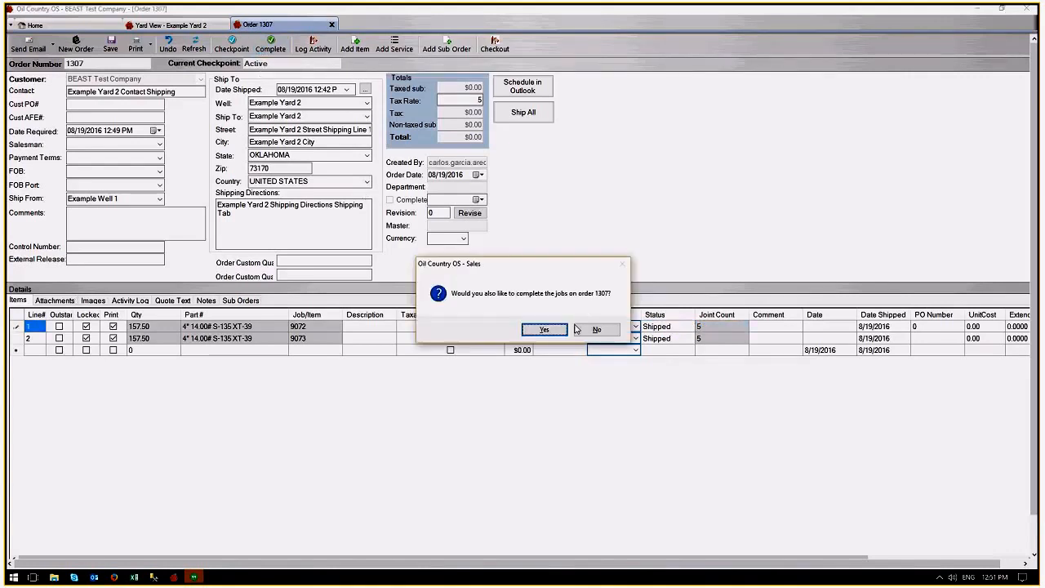
{"action": "left_click", "coordinate": [543, 329]}
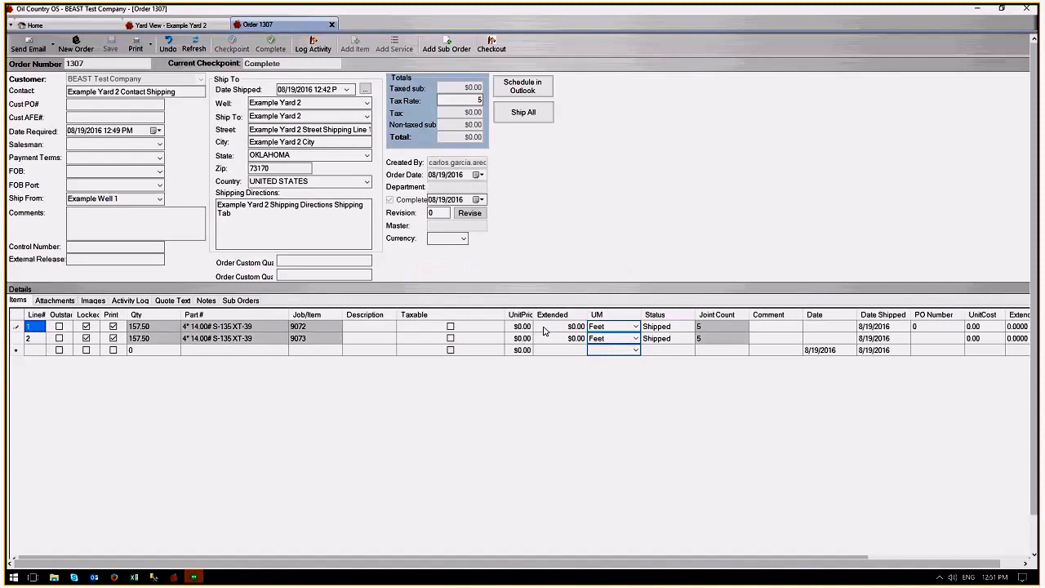